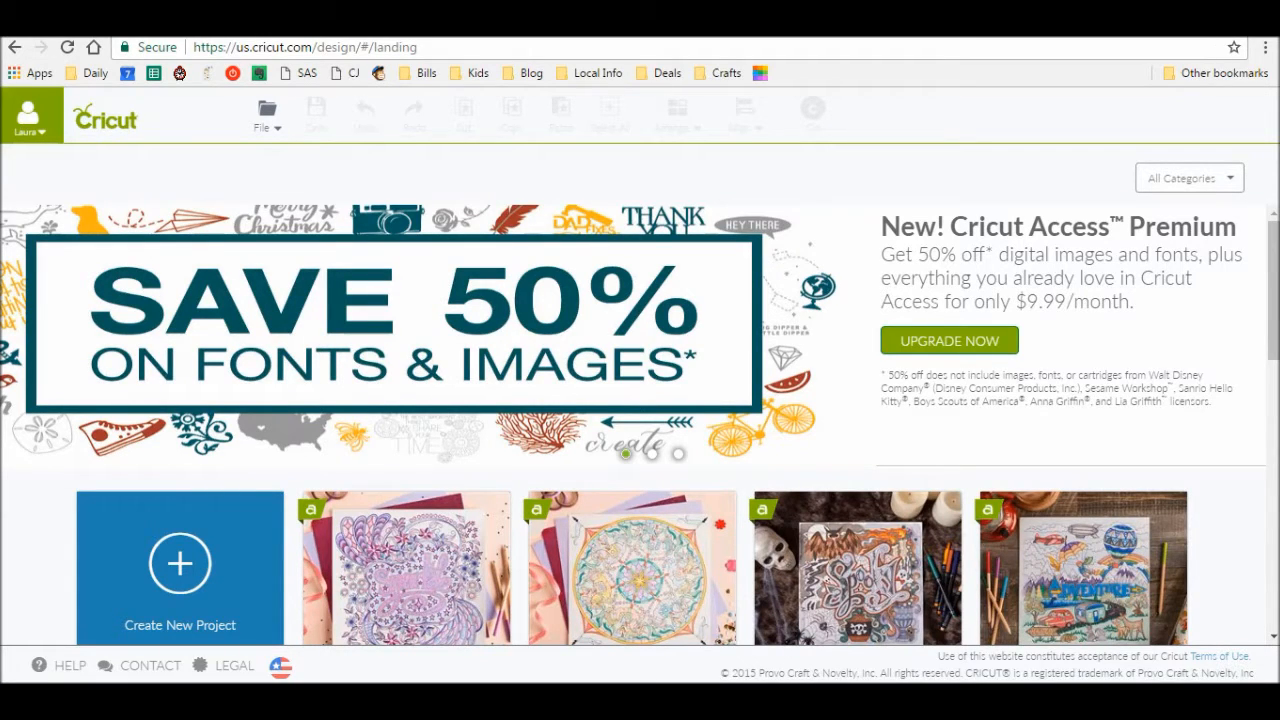
Start a new blank project and open the upload page for a custom cut image.
{"action": "left_click", "coordinate": [250, 118]}
{"action": "left_click", "coordinate": [255, 195]}
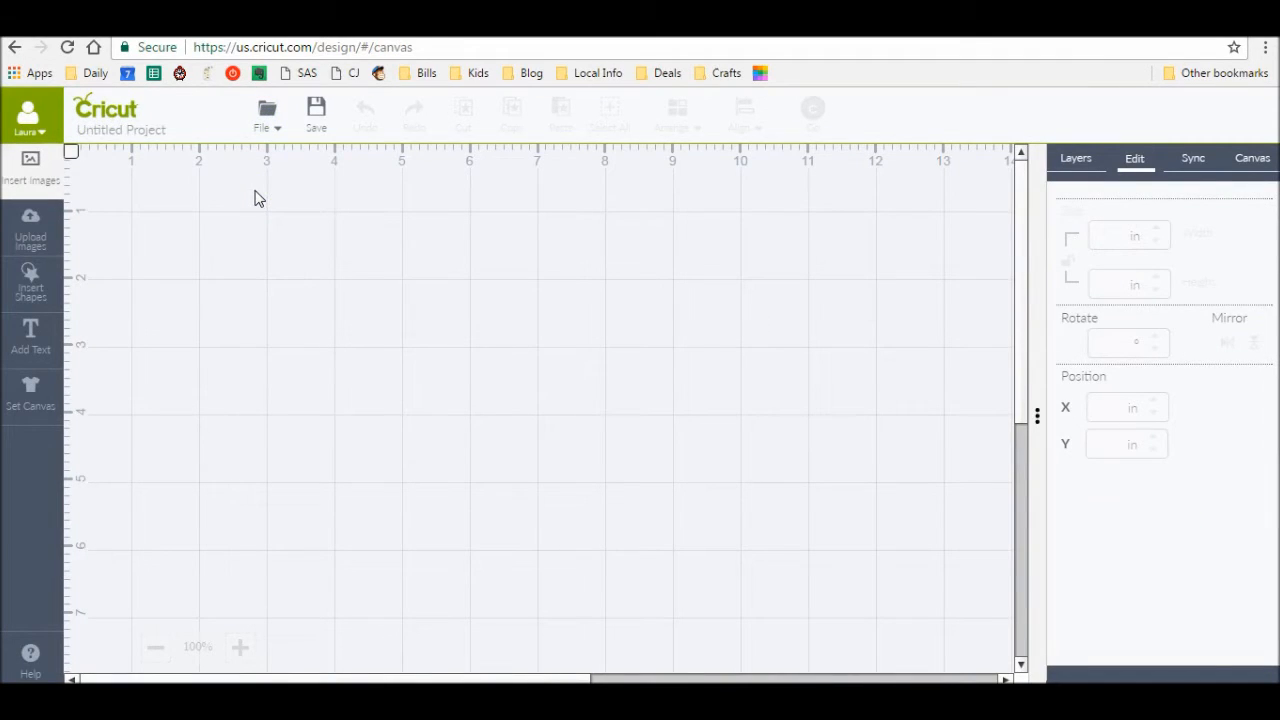
{"action": "left_click", "coordinate": [33, 232]}
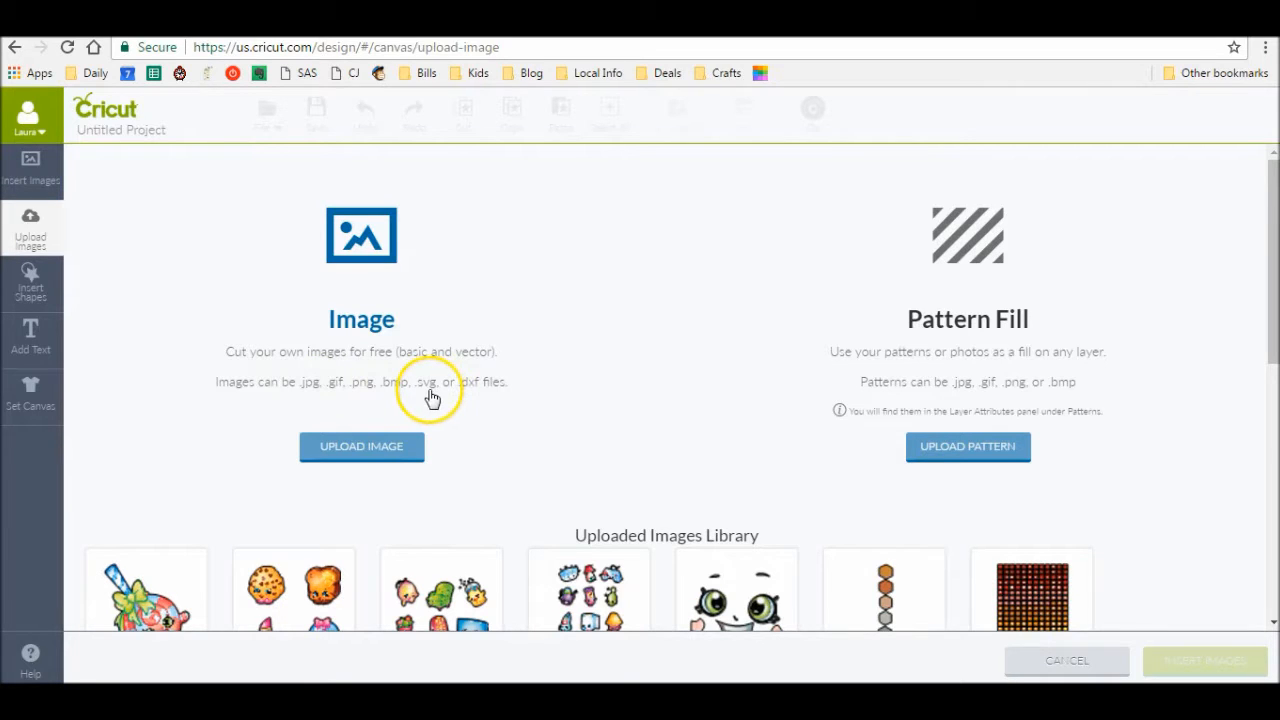
{"action": "left_click", "coordinate": [372, 444]}
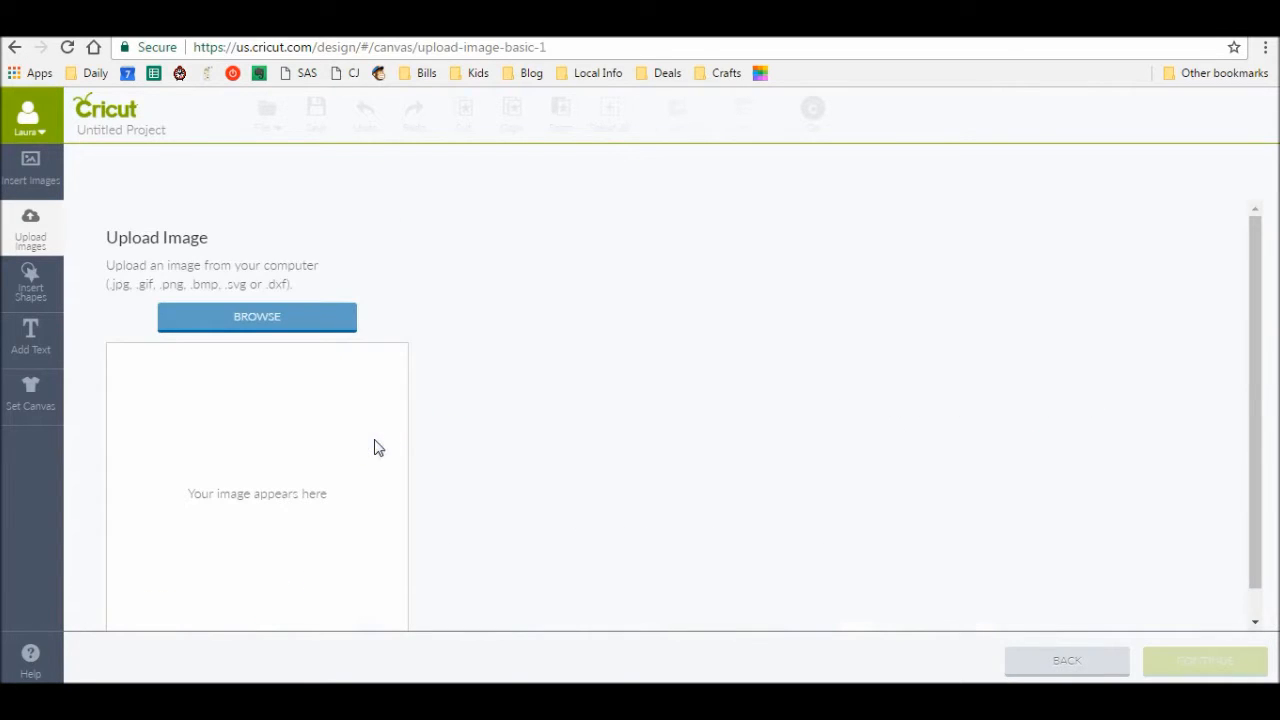
Load the rainbow badge image (brad12e) from the Desktop into the image uploader.
{"action": "left_click", "coordinate": [304, 316]}
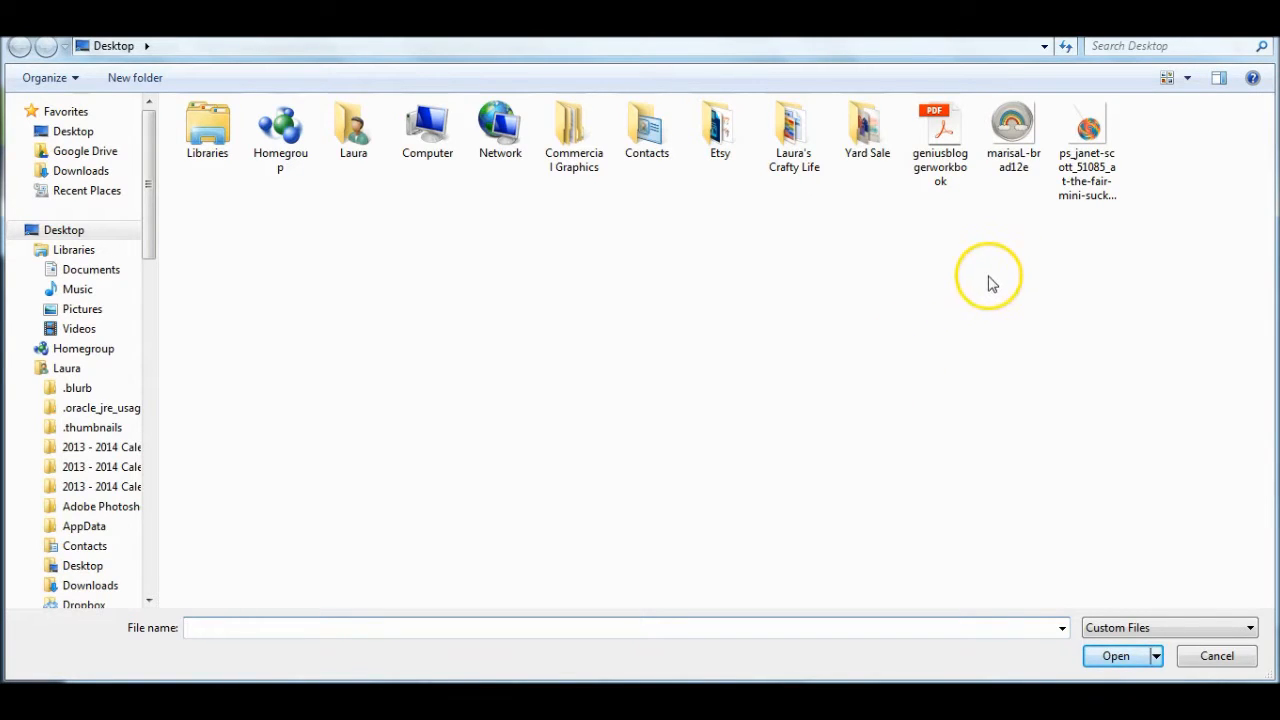
{"action": "left_click", "coordinate": [1014, 131]}
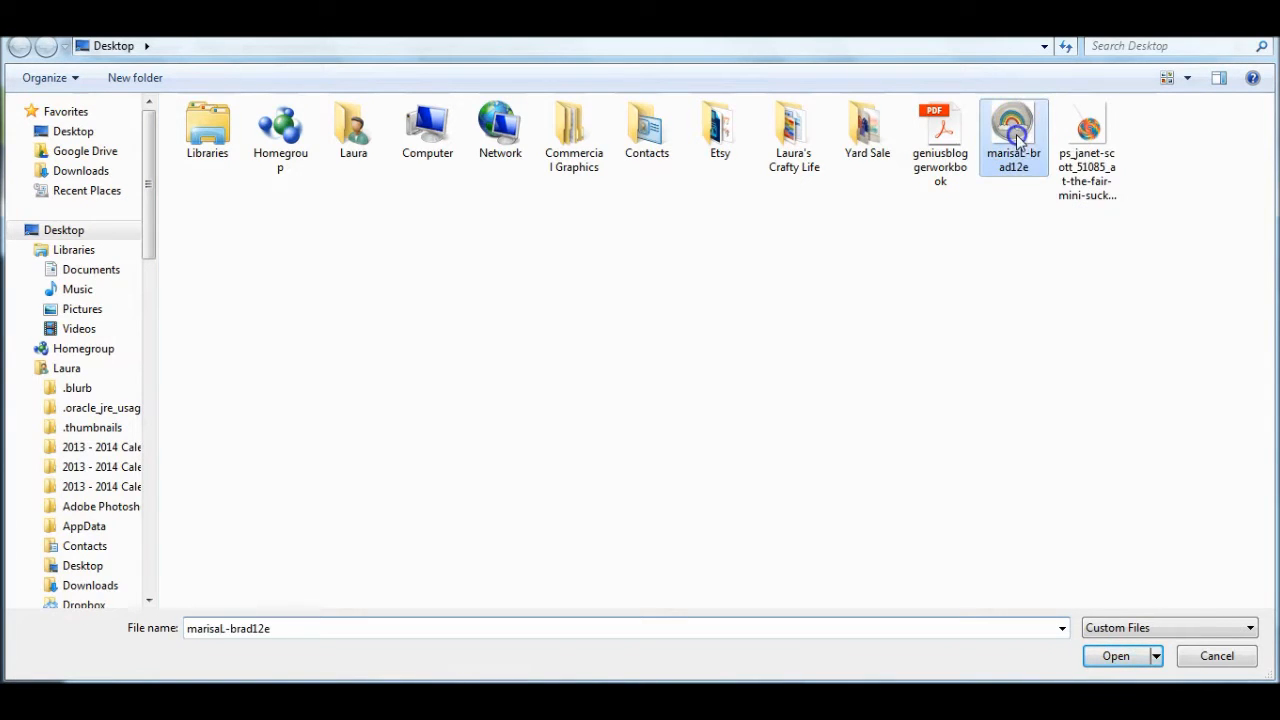
{"action": "left_click", "coordinate": [1117, 657]}
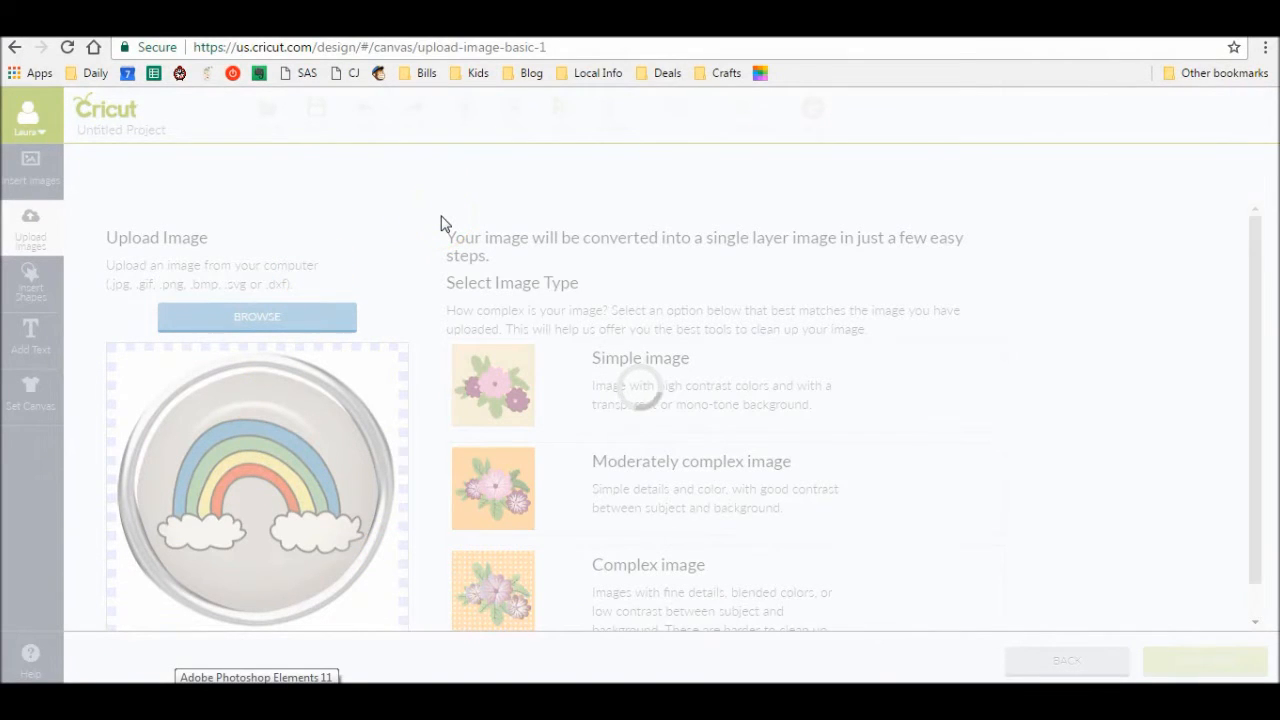
{"action": "left_click", "coordinate": [351, 214]}
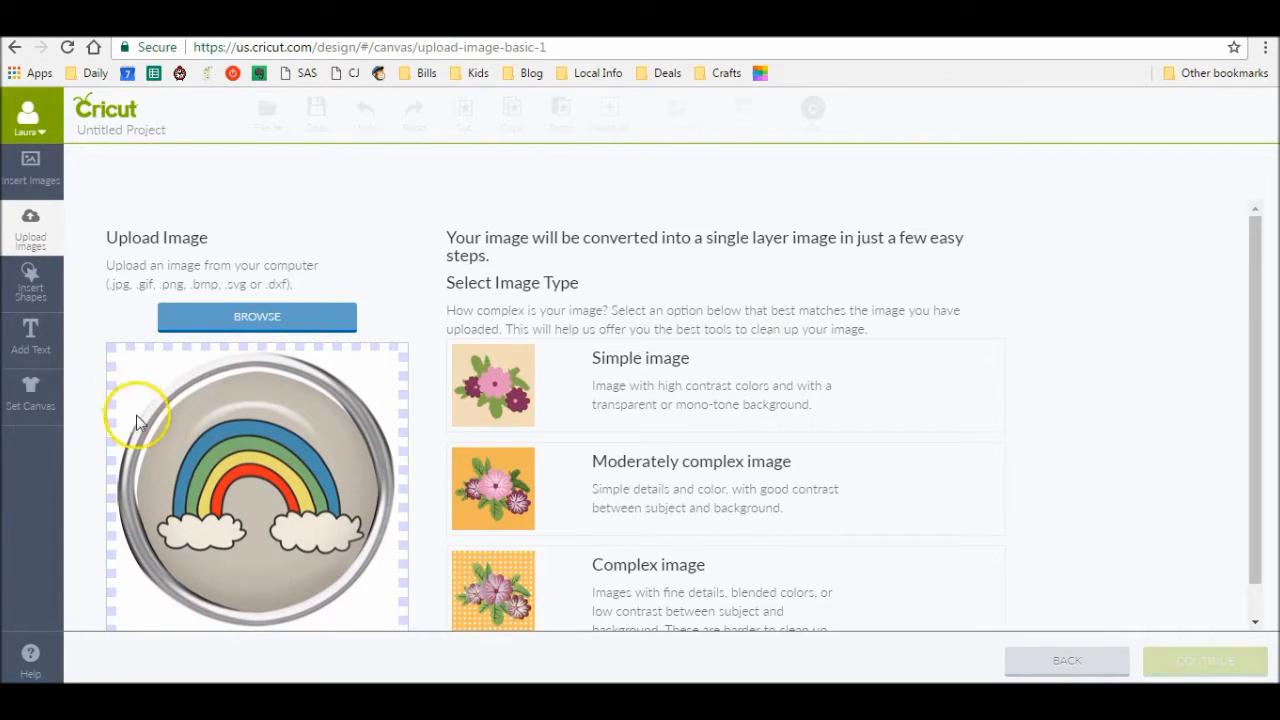
Compare the image type options for the rainbow badge, choose Complex image and continue to the background cleanup.
{"action": "left_click", "coordinate": [600, 400]}
{"action": "left_click", "coordinate": [663, 523]}
{"action": "left_click", "coordinate": [677, 588]}
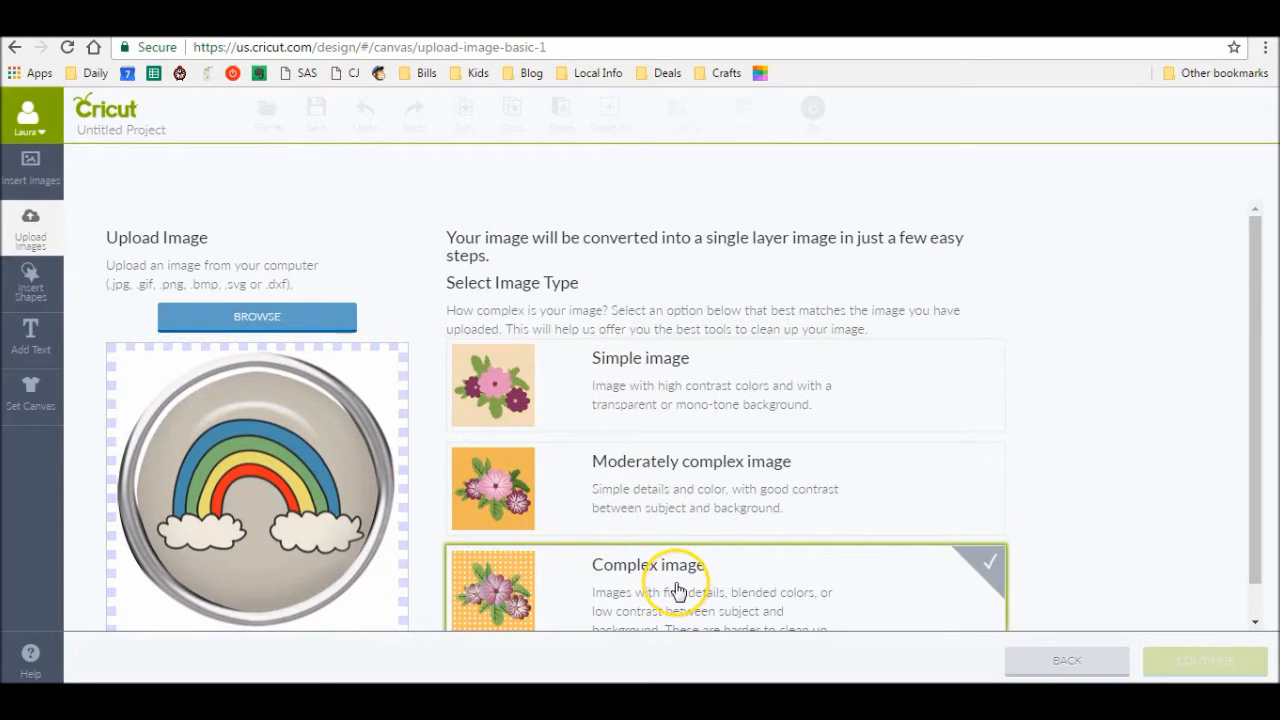
{"action": "left_click", "coordinate": [654, 388]}
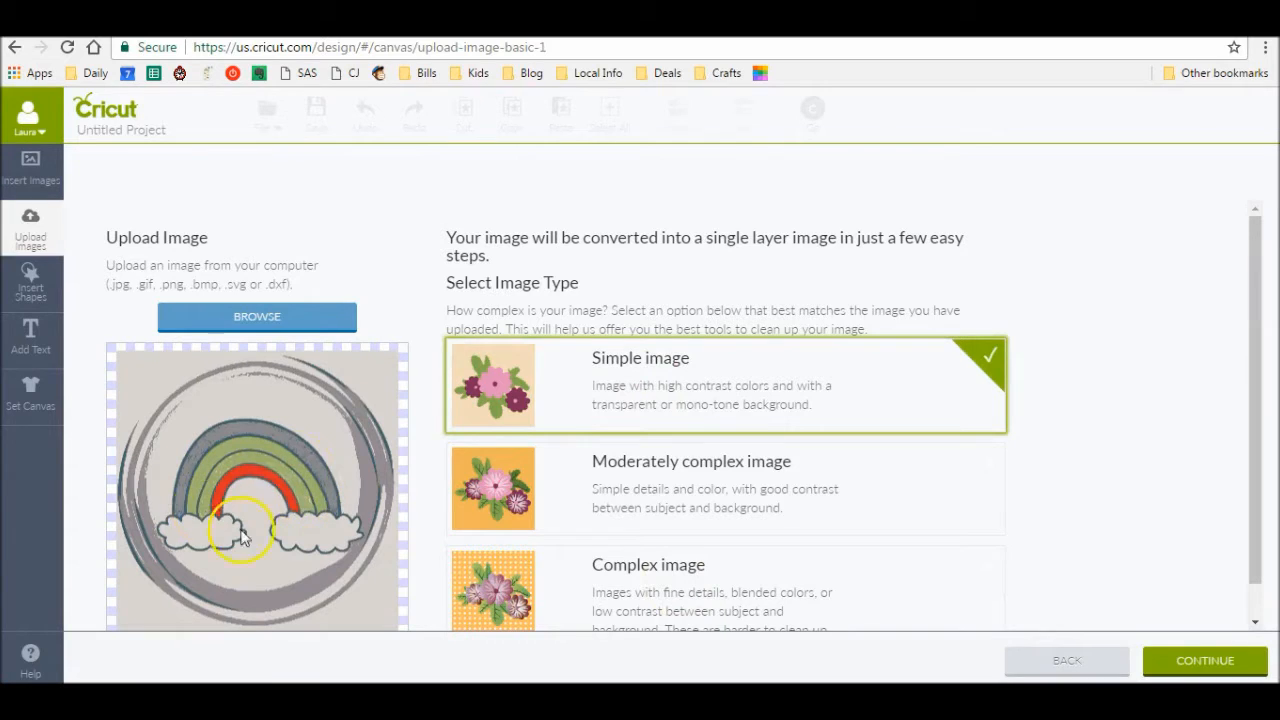
{"action": "left_click", "coordinate": [704, 474]}
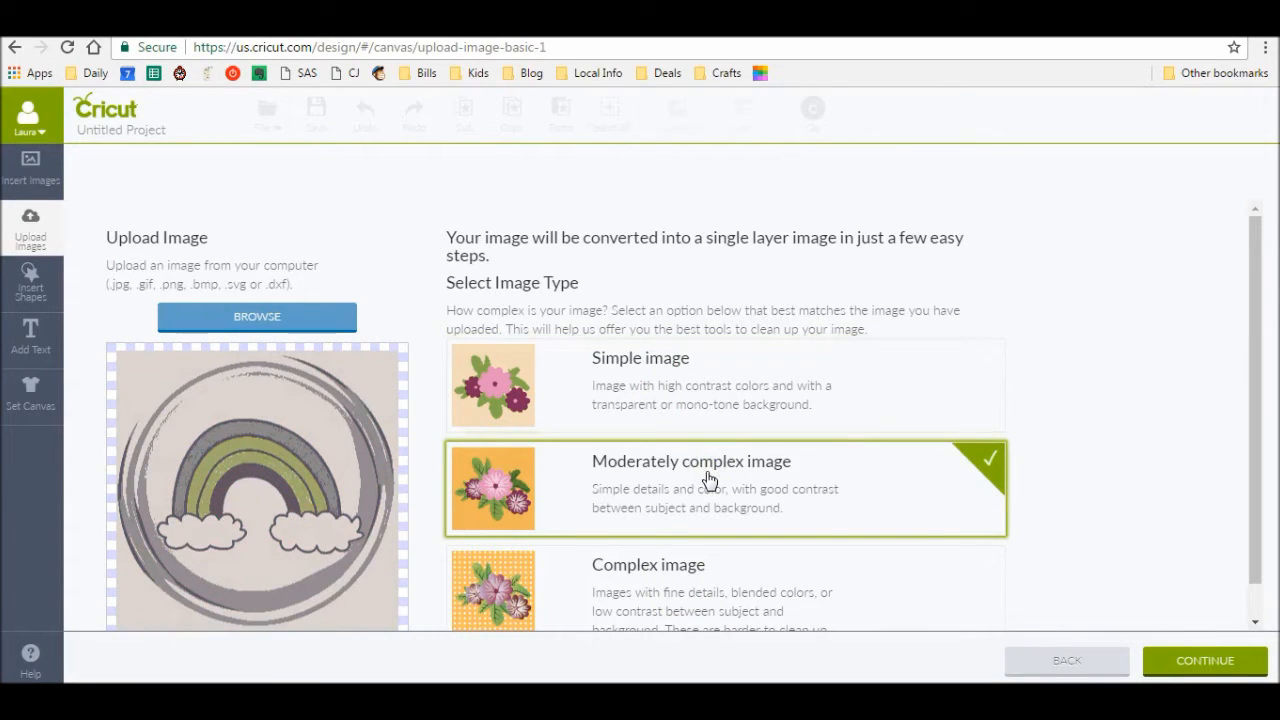
{"action": "left_click", "coordinate": [731, 563]}
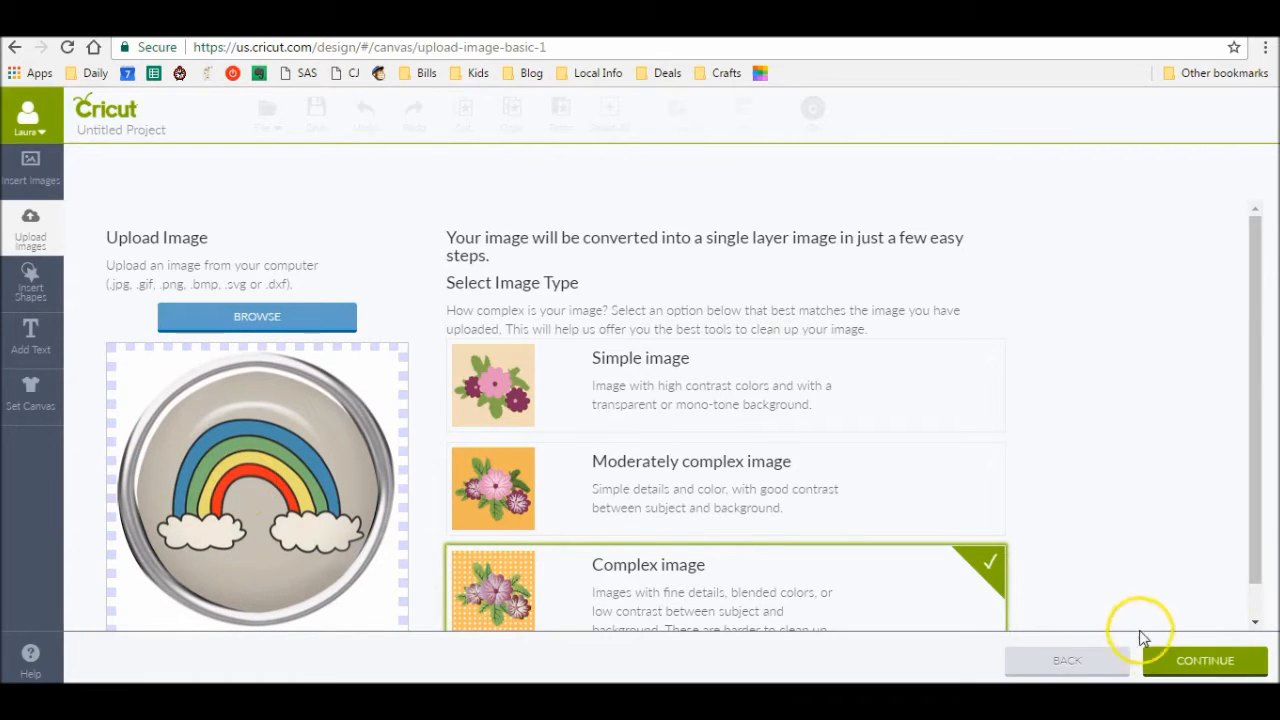
{"action": "left_click", "coordinate": [1185, 660]}
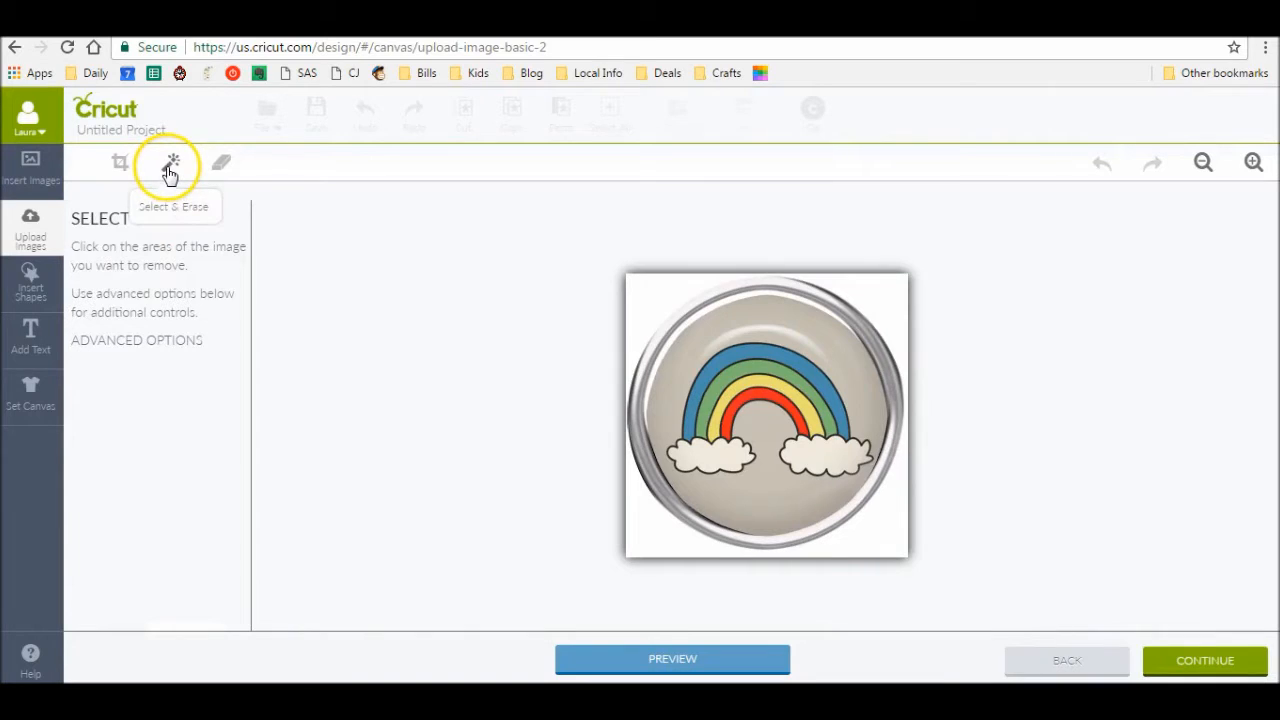
Try erasing the blue and yellow rainbow bands, undo that, and remove only the white background around the badge with Select & Erase.
{"action": "left_click", "coordinate": [657, 291]}
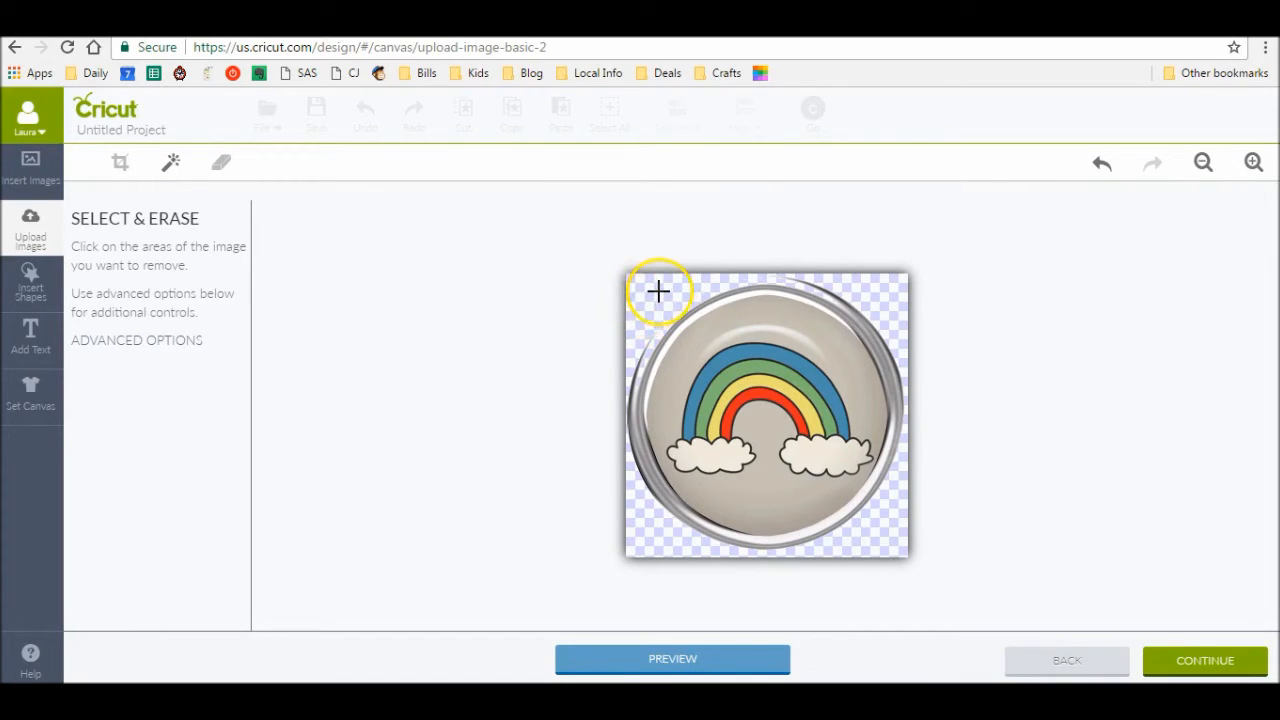
{"action": "left_click", "coordinate": [756, 346]}
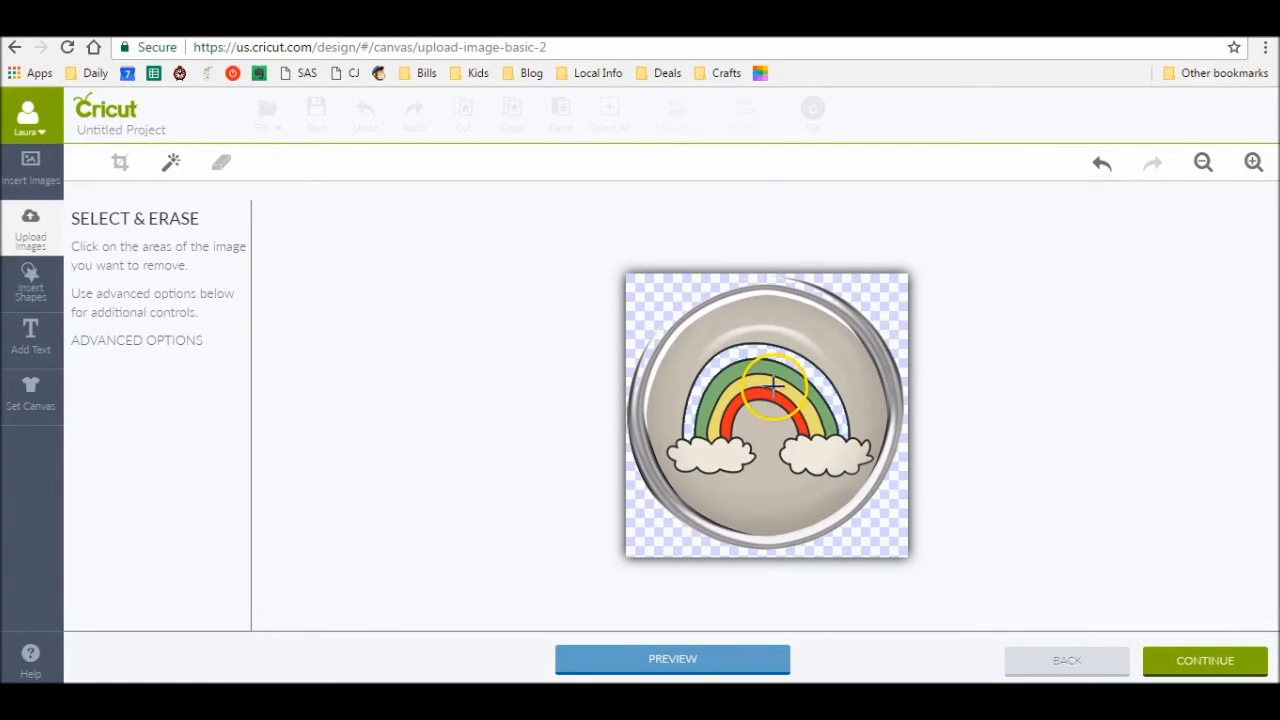
{"action": "left_click", "coordinate": [773, 385]}
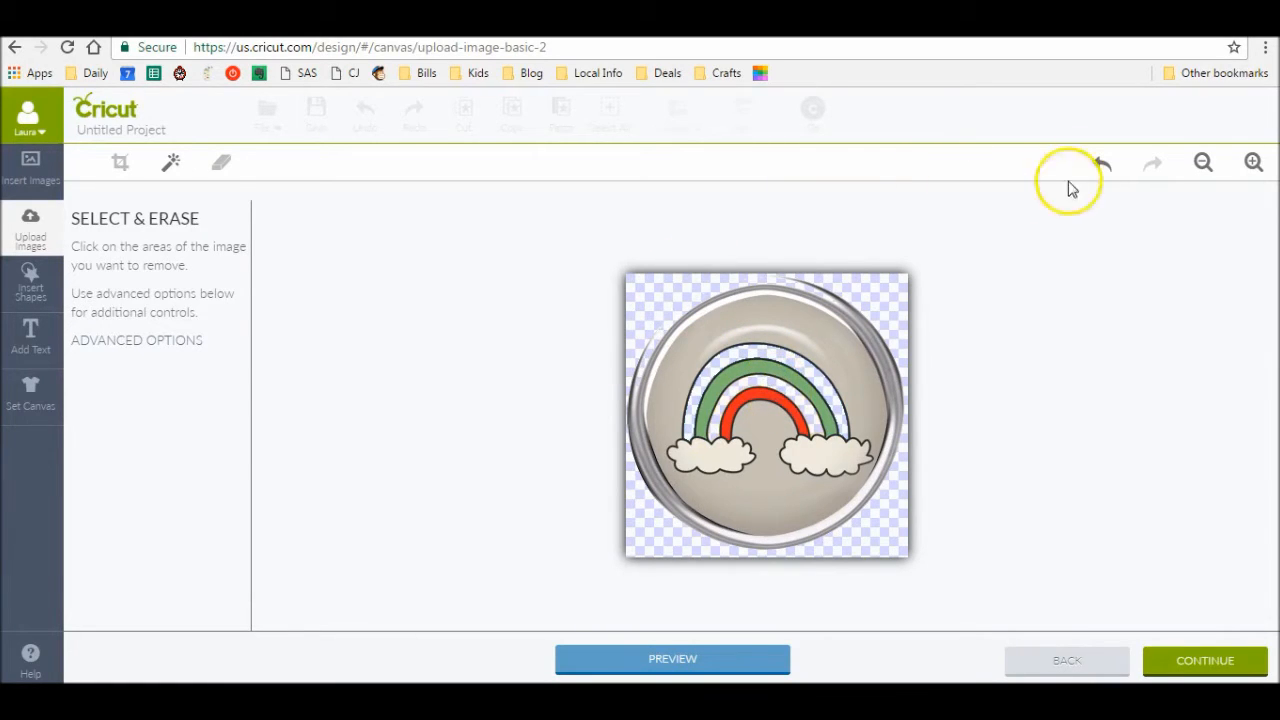
{"action": "left_click", "coordinate": [1103, 165]}
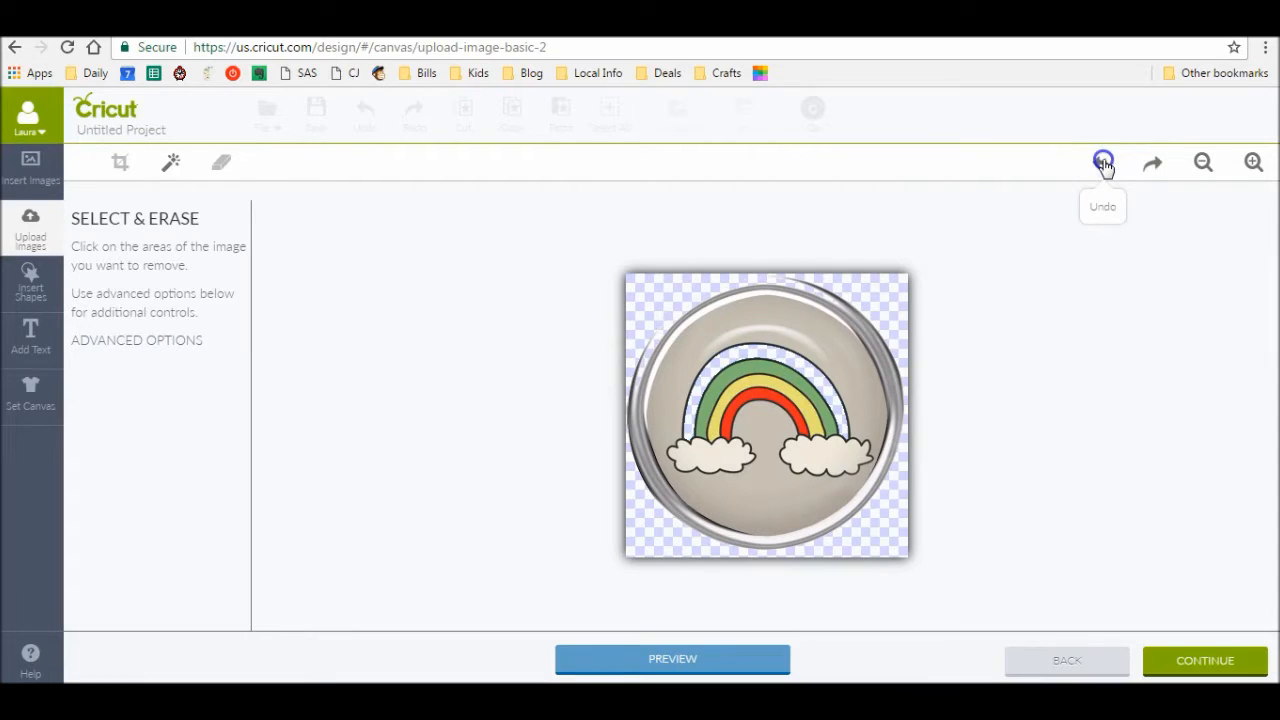
{"action": "left_click", "coordinate": [1103, 165]}
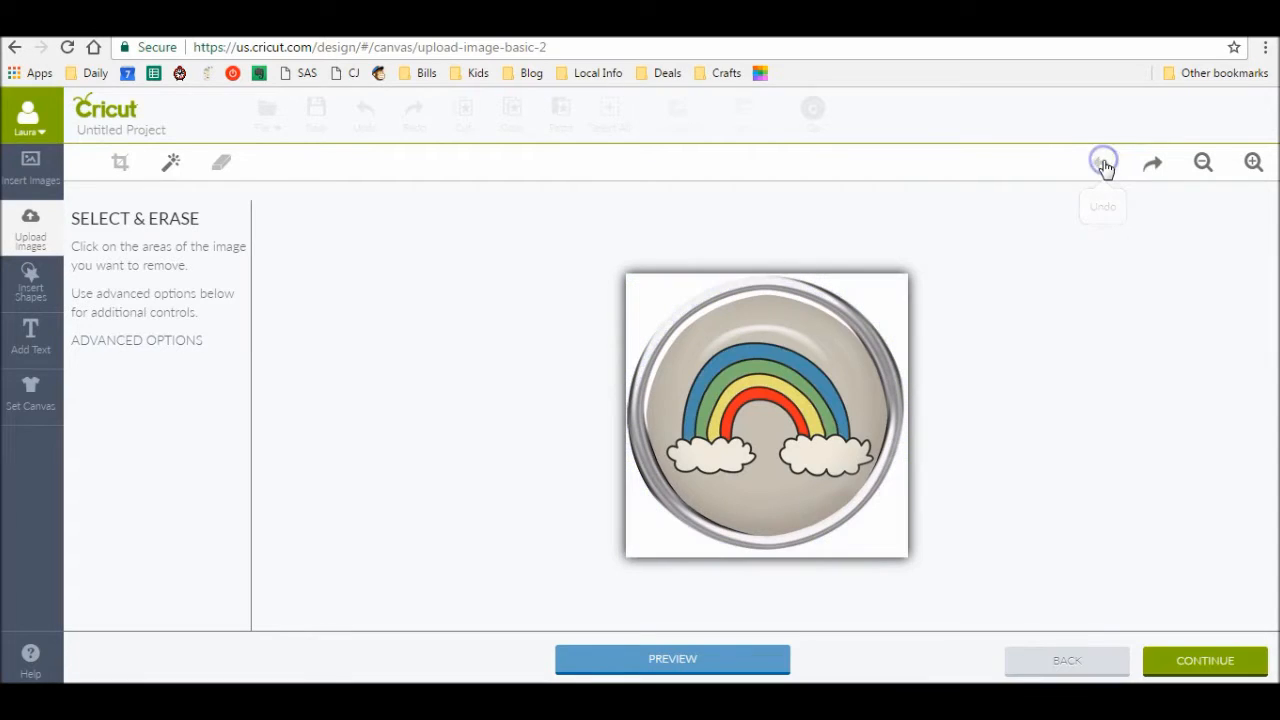
{"action": "left_click", "coordinate": [658, 289]}
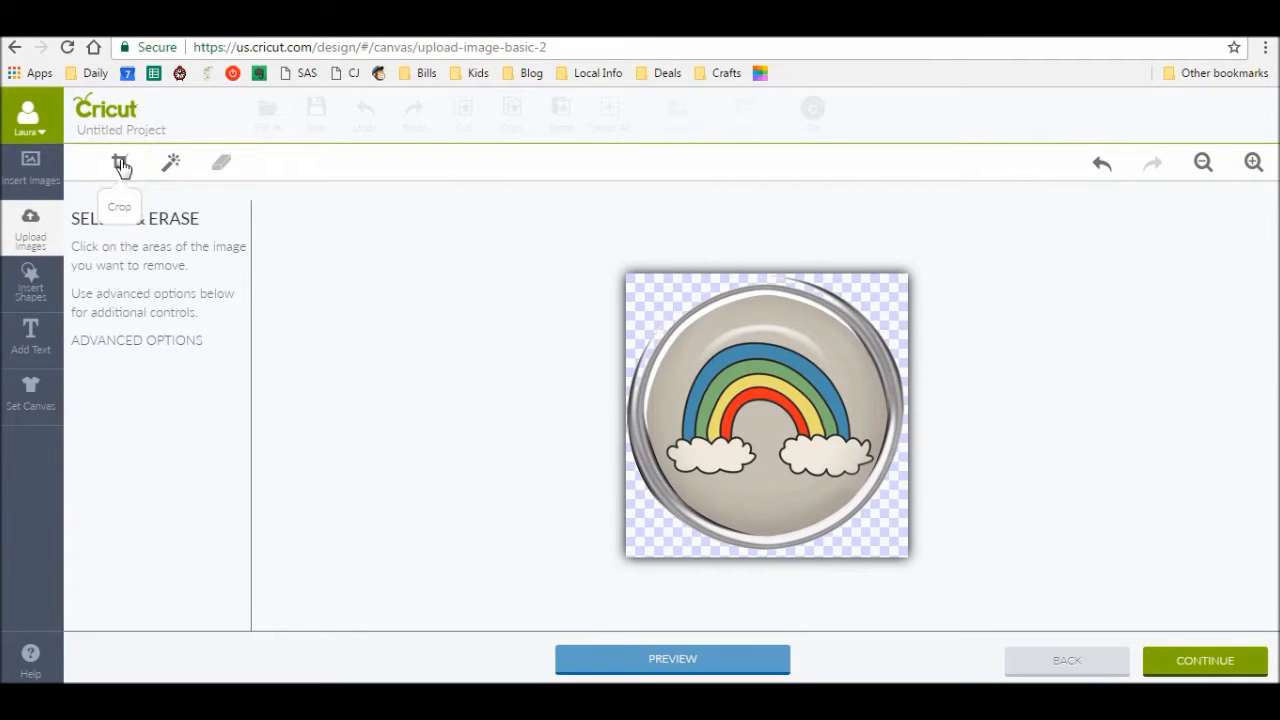
Try a larger eraser on the badge's rim, rainbow and cloud, and undo the erasures.
{"action": "left_click", "coordinate": [222, 164]}
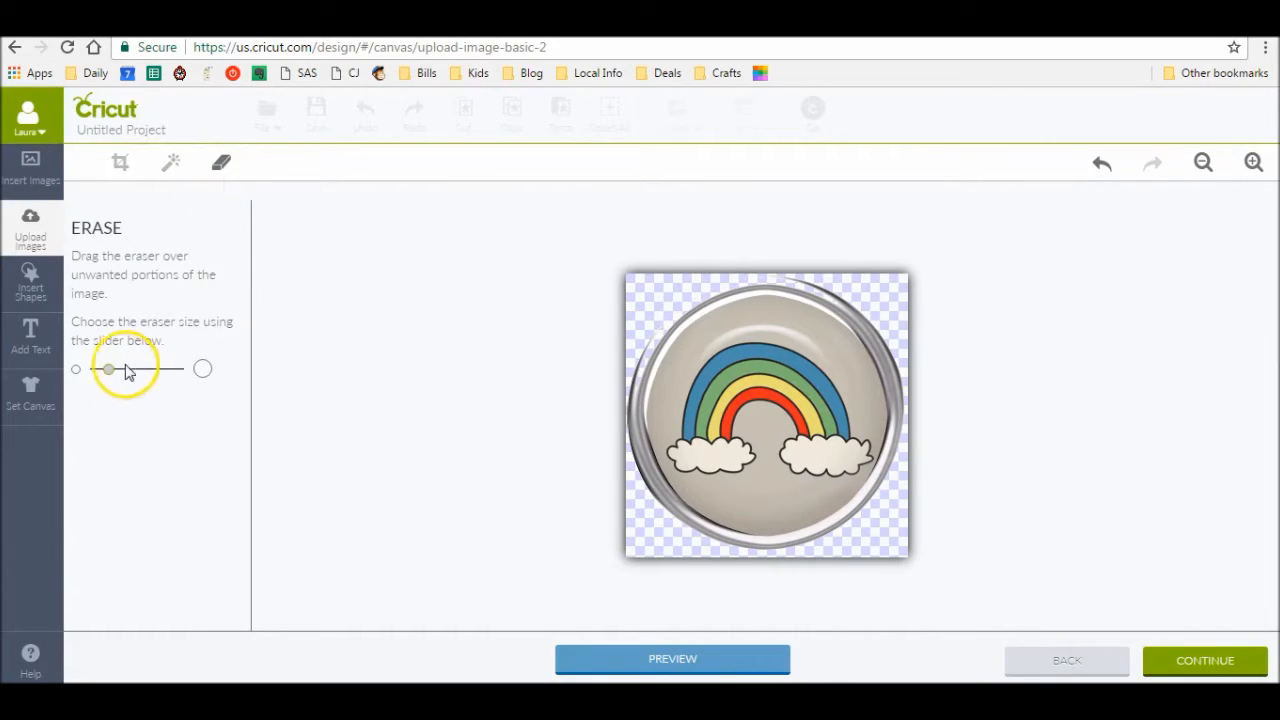
{"action": "left_click_drag", "start_coordinate": [110, 366], "coordinate": [168, 368]}
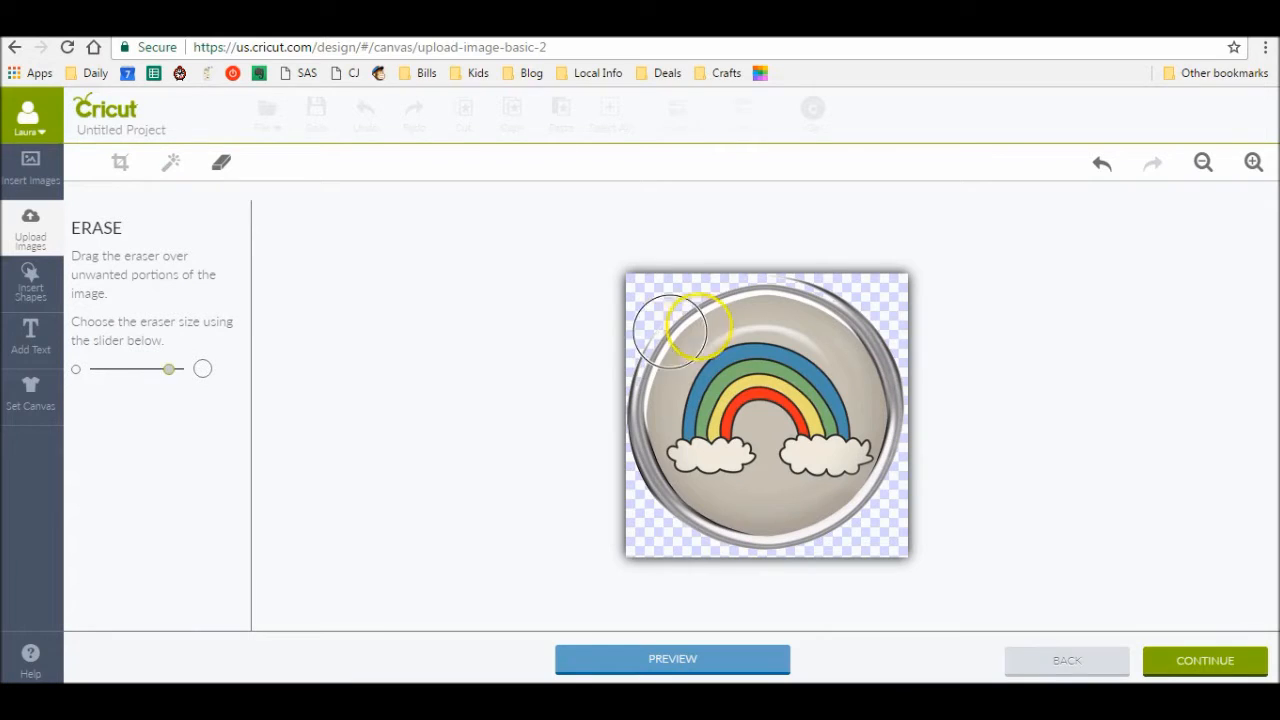
{"action": "left_click_drag", "start_coordinate": [694, 309], "coordinate": [695, 319]}
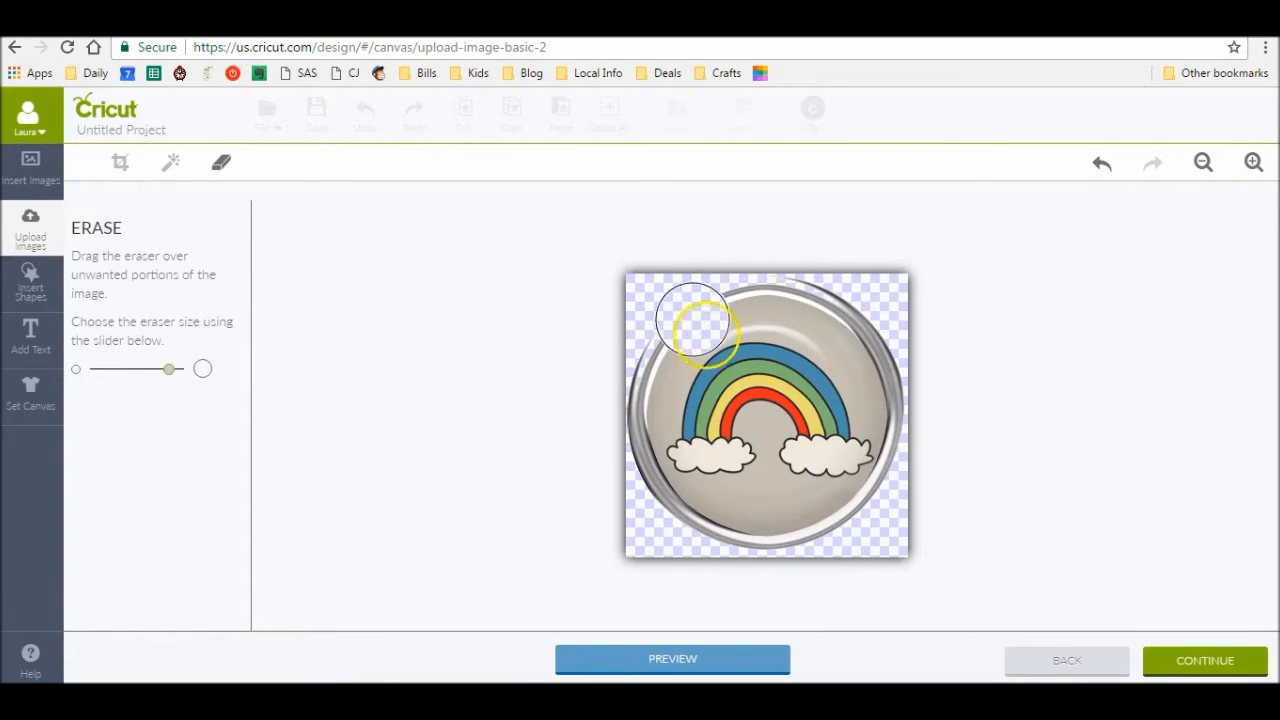
{"action": "left_click", "coordinate": [803, 405]}
{"action": "left_click", "coordinate": [726, 467]}
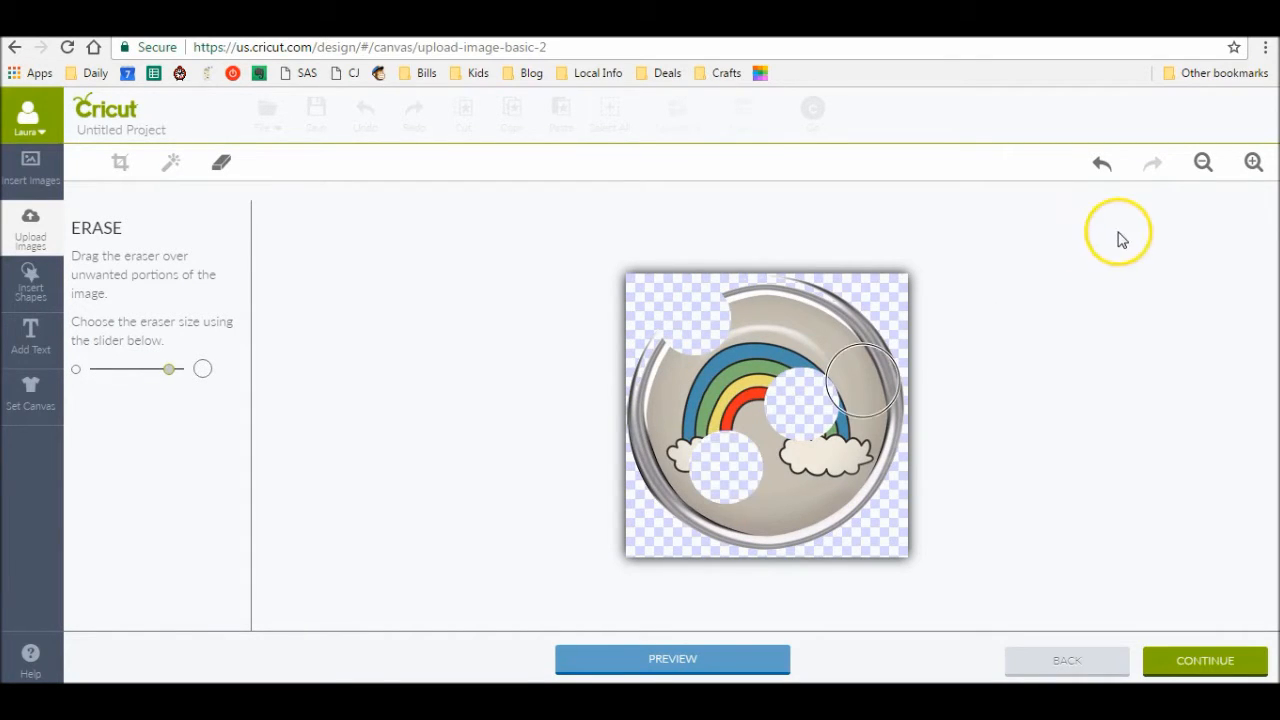
{"action": "left_click", "coordinate": [1099, 163]}
{"action": "left_click", "coordinate": [1099, 164]}
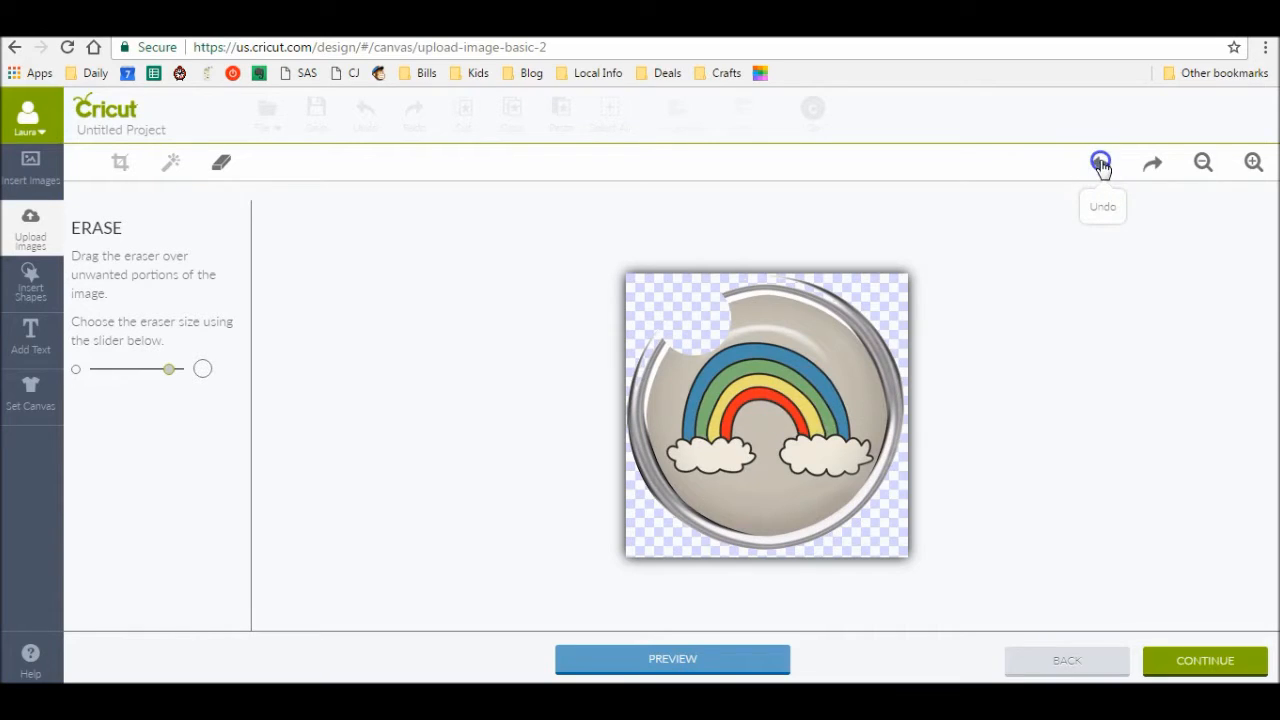
{"action": "left_click", "coordinate": [1099, 164]}
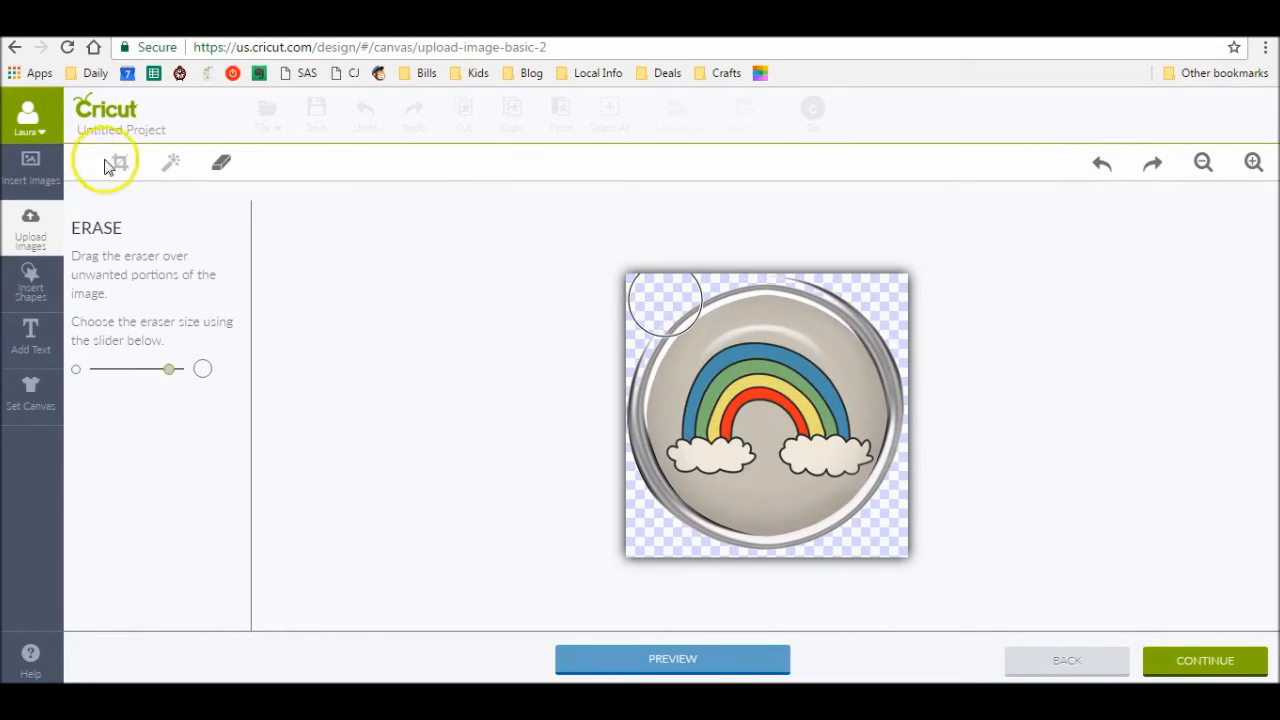
Switch back to Select & Erase, abandon the rainbow badge cleanup and return to the empty image upload page.
{"action": "left_click", "coordinate": [171, 162]}
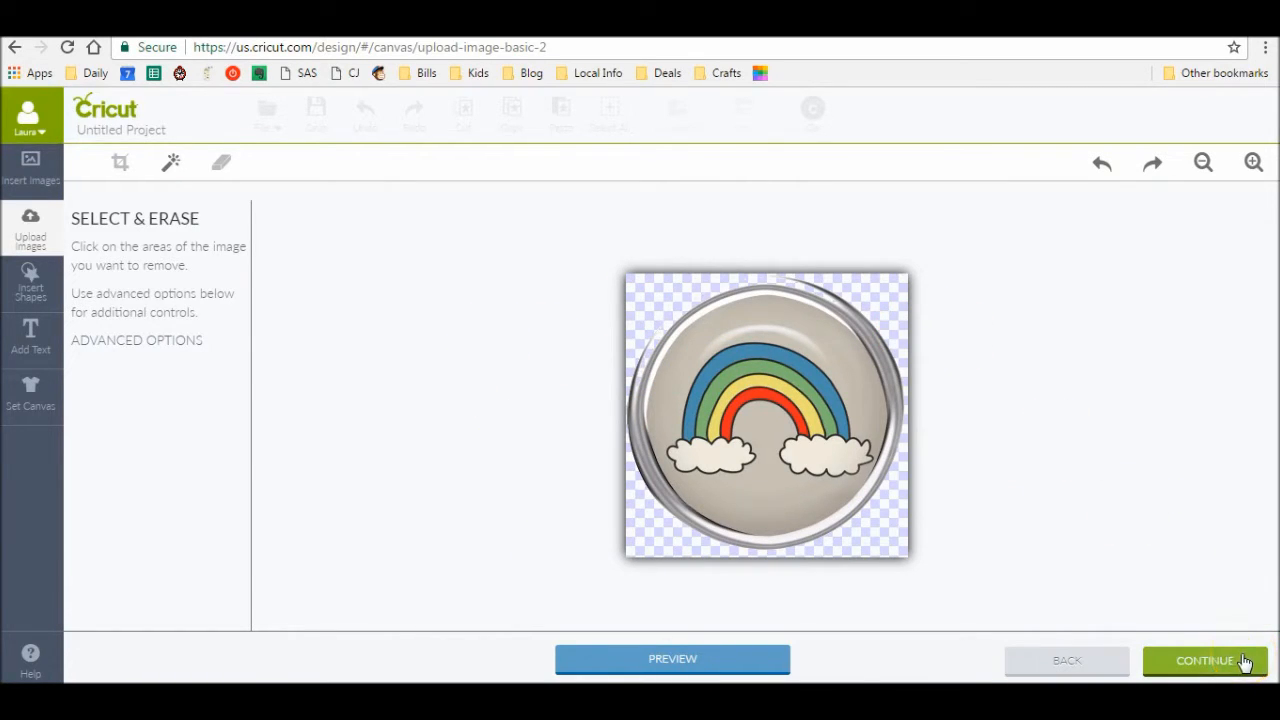
{"action": "left_click", "coordinate": [1068, 424]}
{"action": "left_click", "coordinate": [1089, 662]}
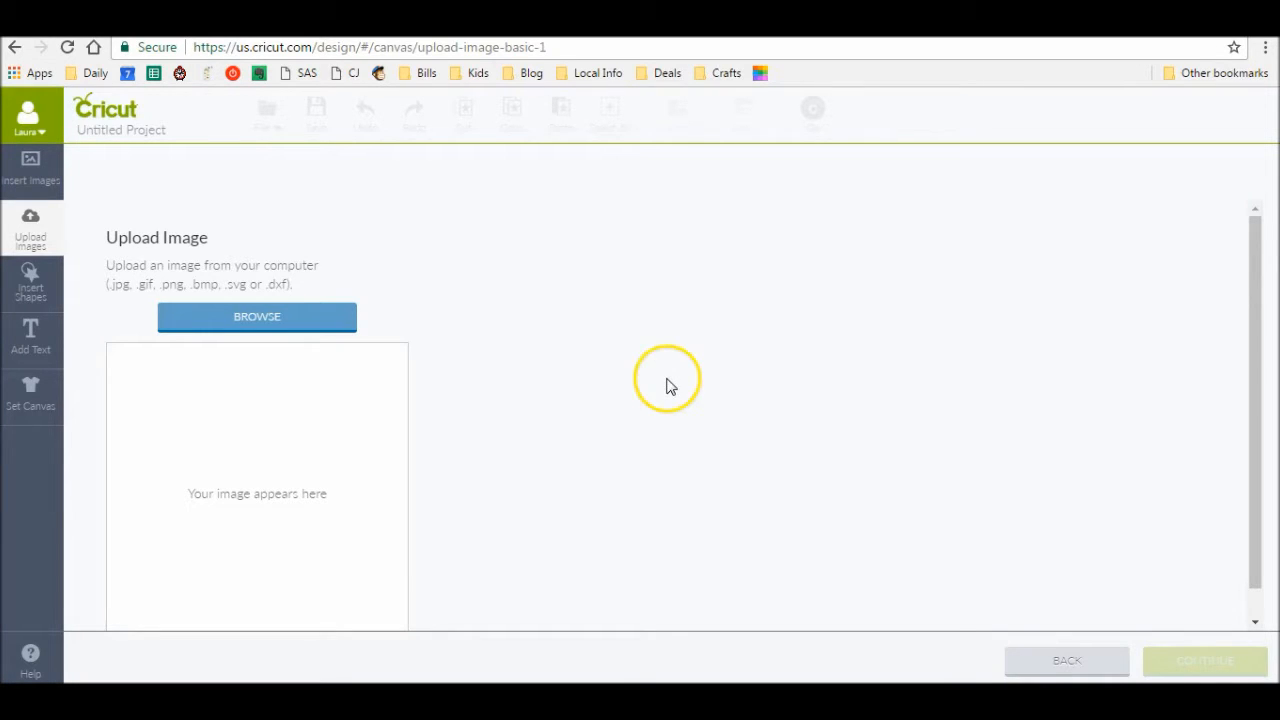
Load the lollipop image (at-the-fair-mini-sucker) from the Desktop into the image uploader.
{"action": "left_click", "coordinate": [281, 322]}
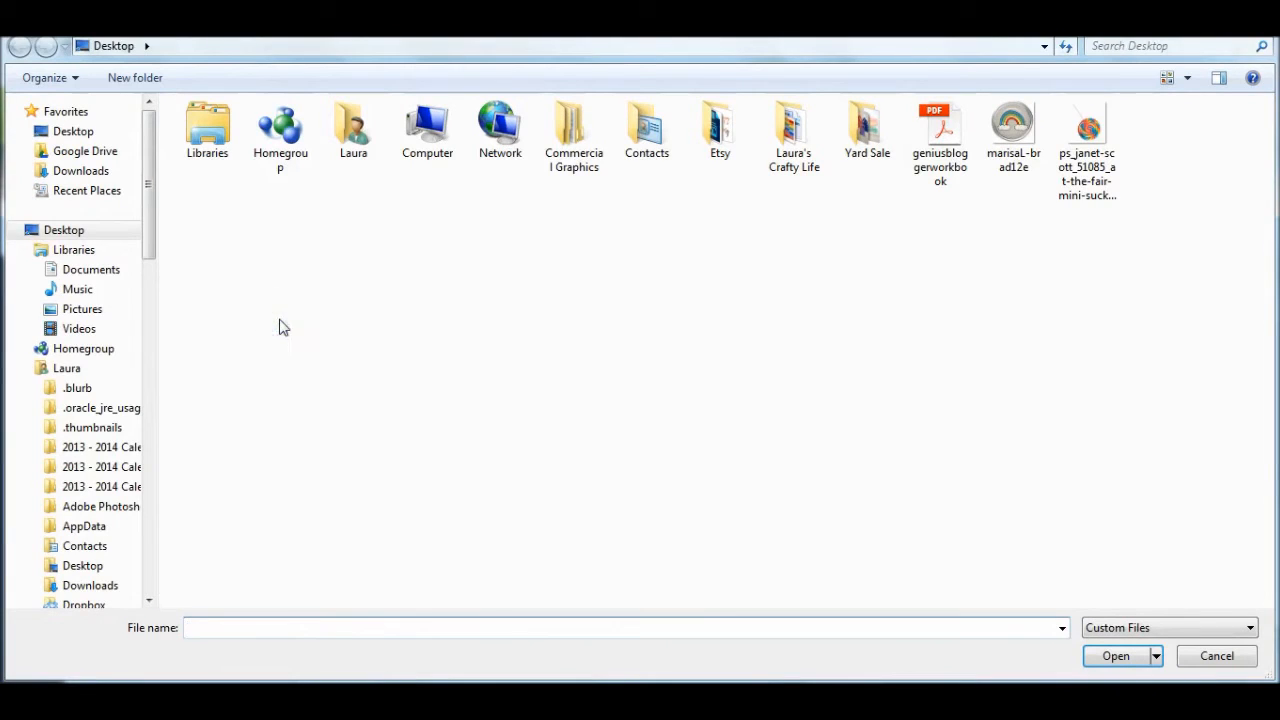
{"action": "left_click", "coordinate": [1087, 132]}
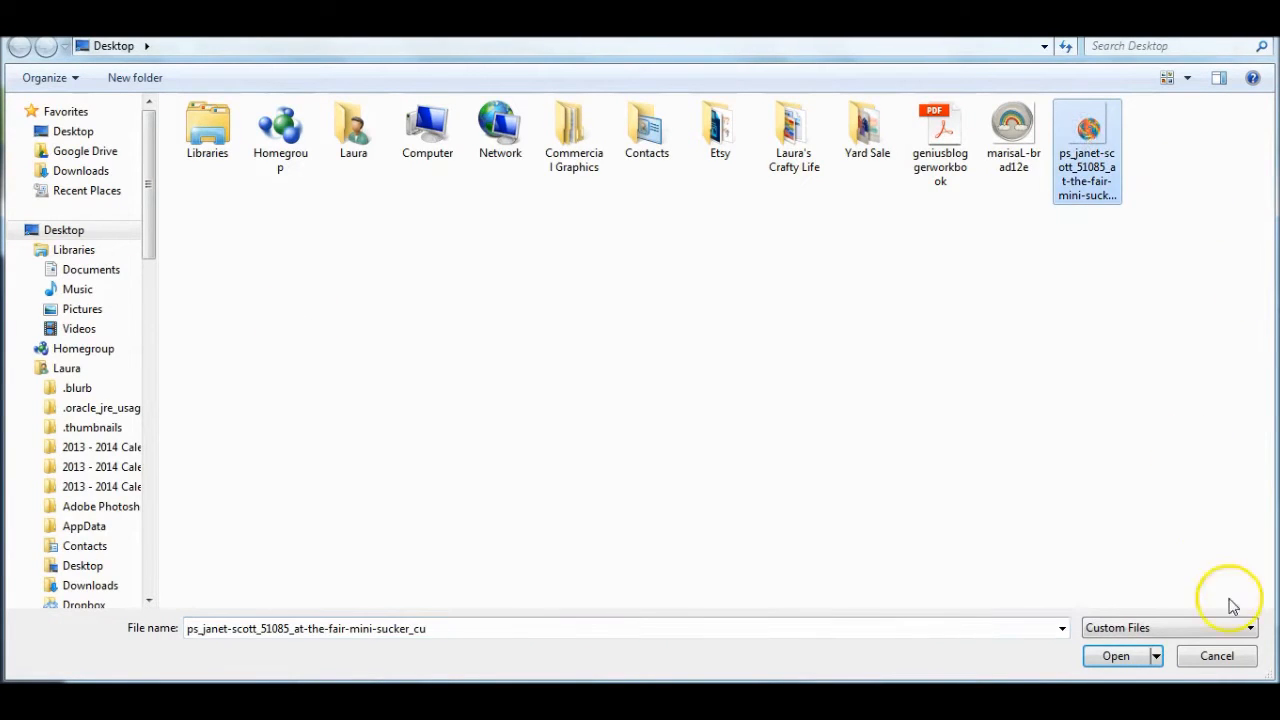
{"action": "left_click", "coordinate": [1118, 656]}
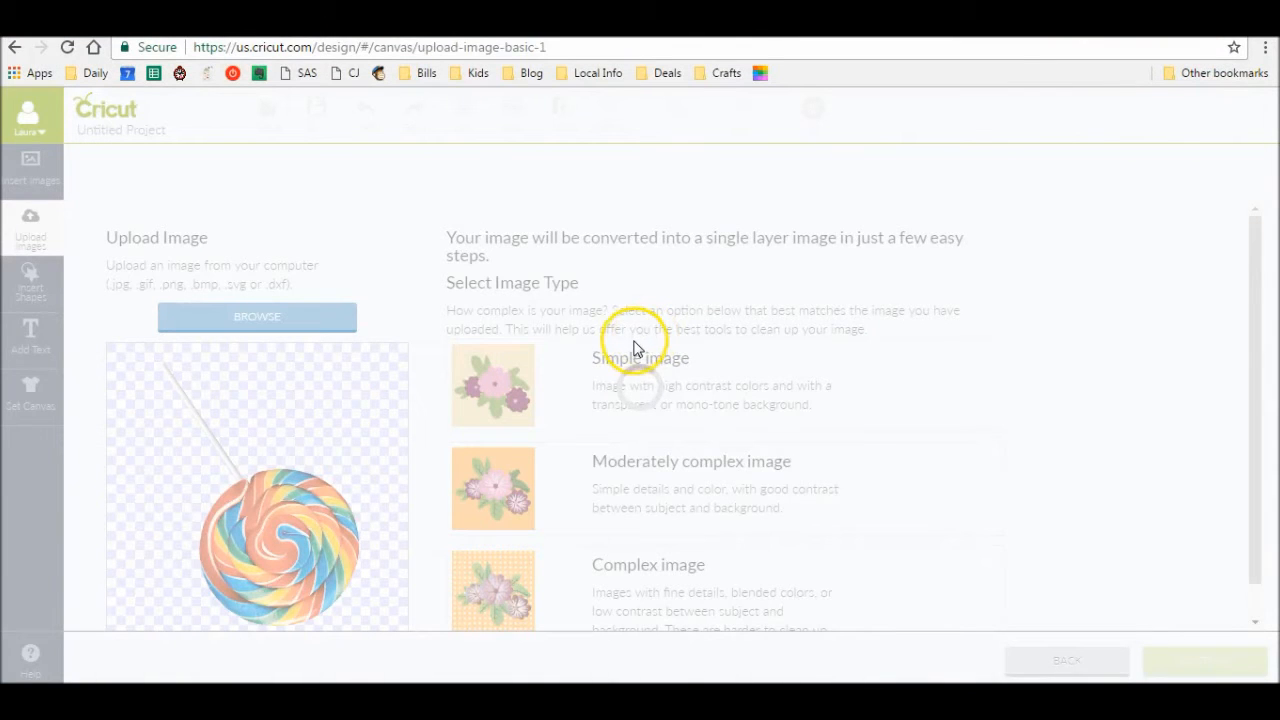
{"action": "left_click", "coordinate": [410, 352]}
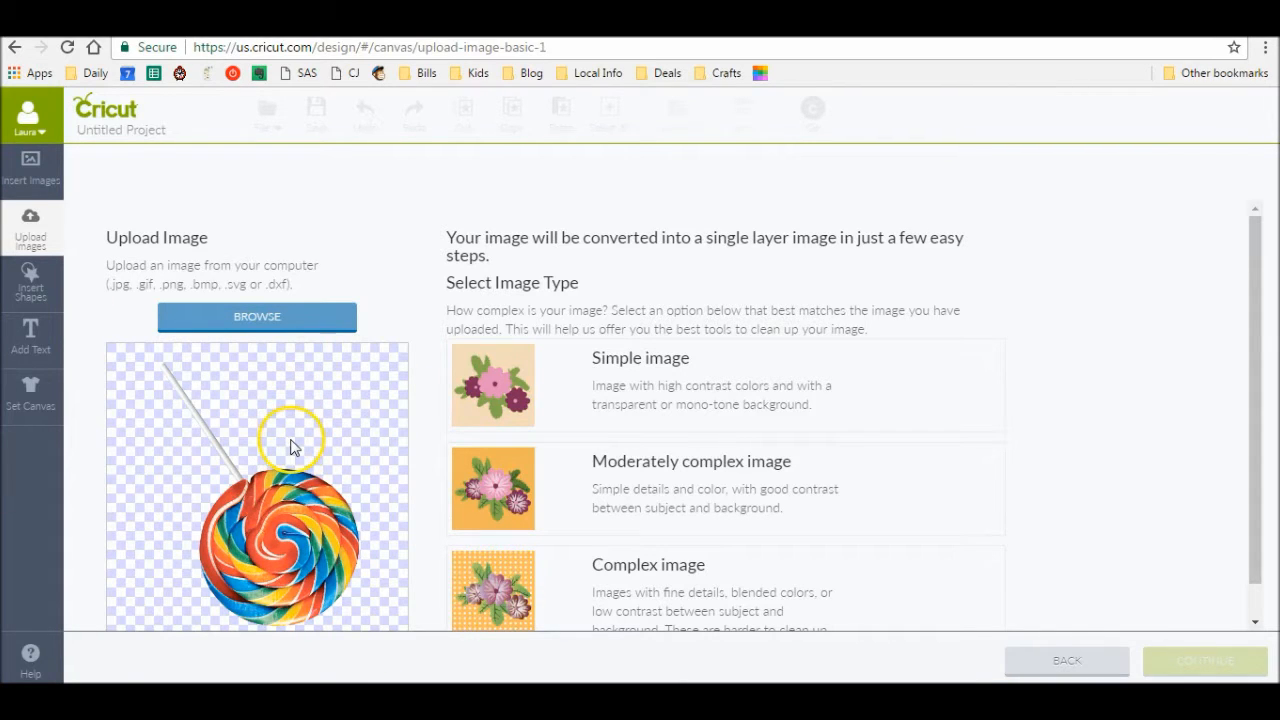
Compare the image type options for the lollipop, choose Complex image and continue to the background cleanup.
{"action": "left_click", "coordinate": [758, 374]}
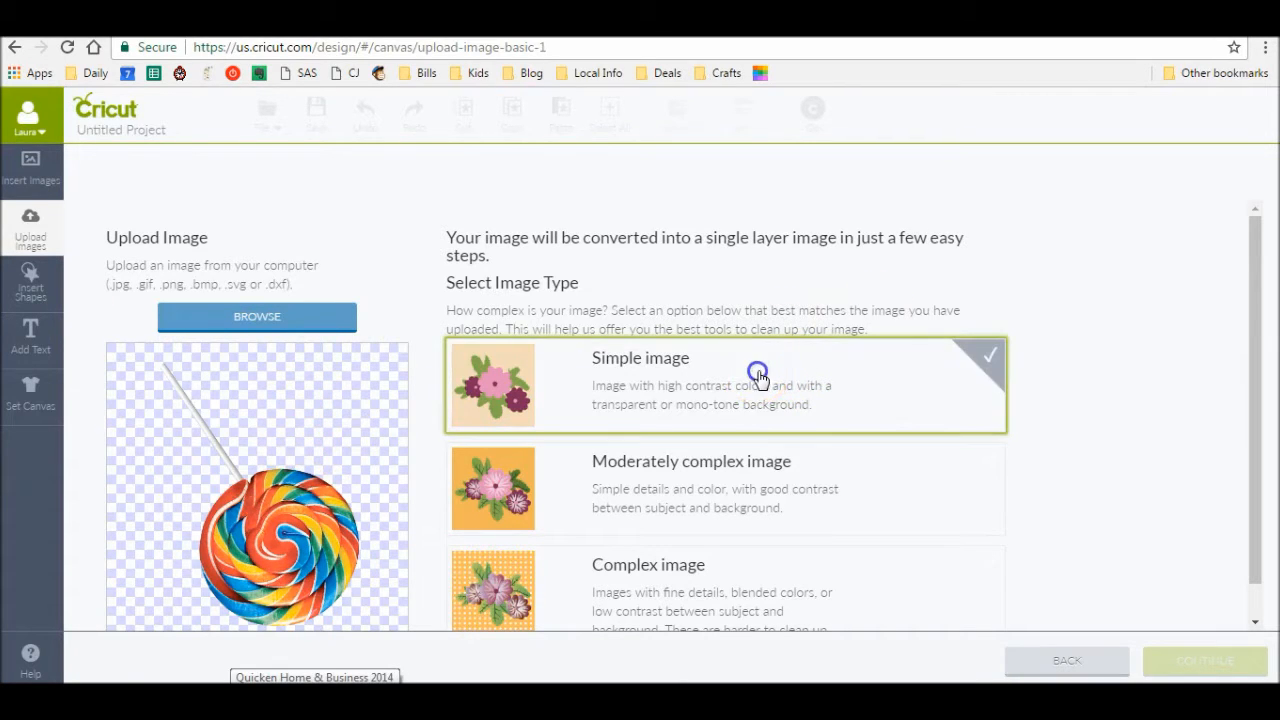
{"action": "left_click", "coordinate": [752, 475]}
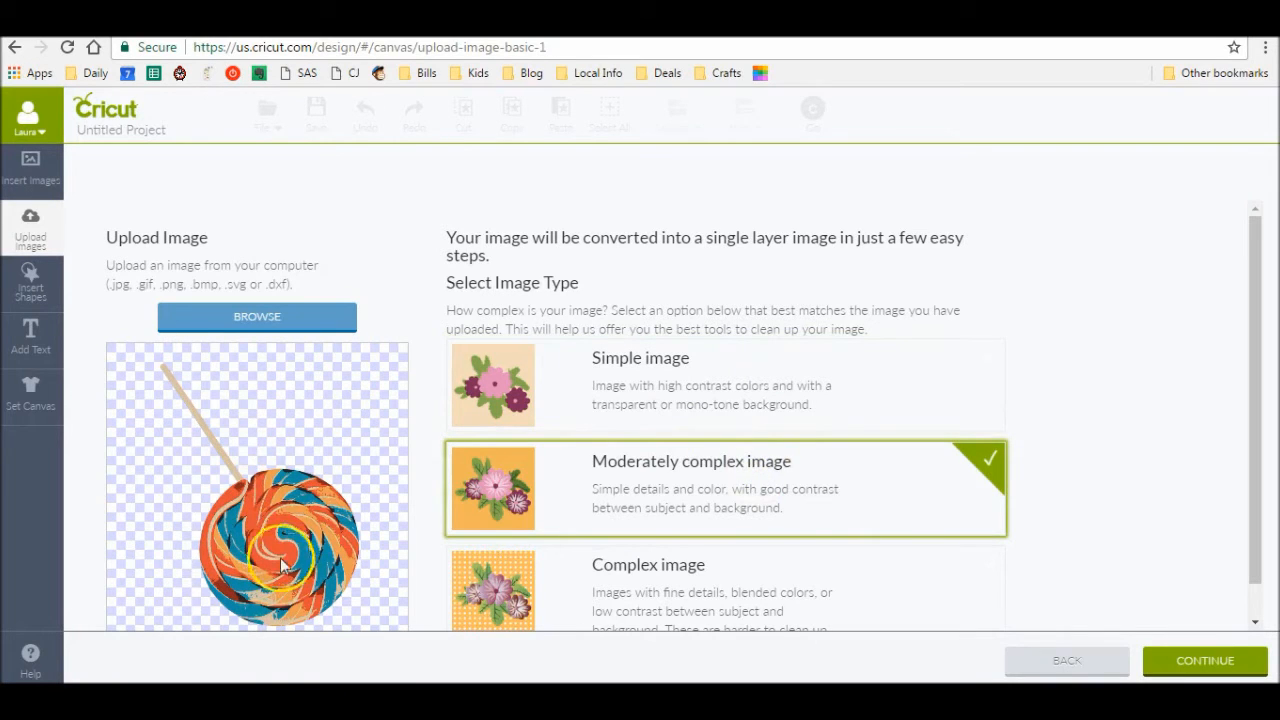
{"action": "left_click", "coordinate": [728, 598]}
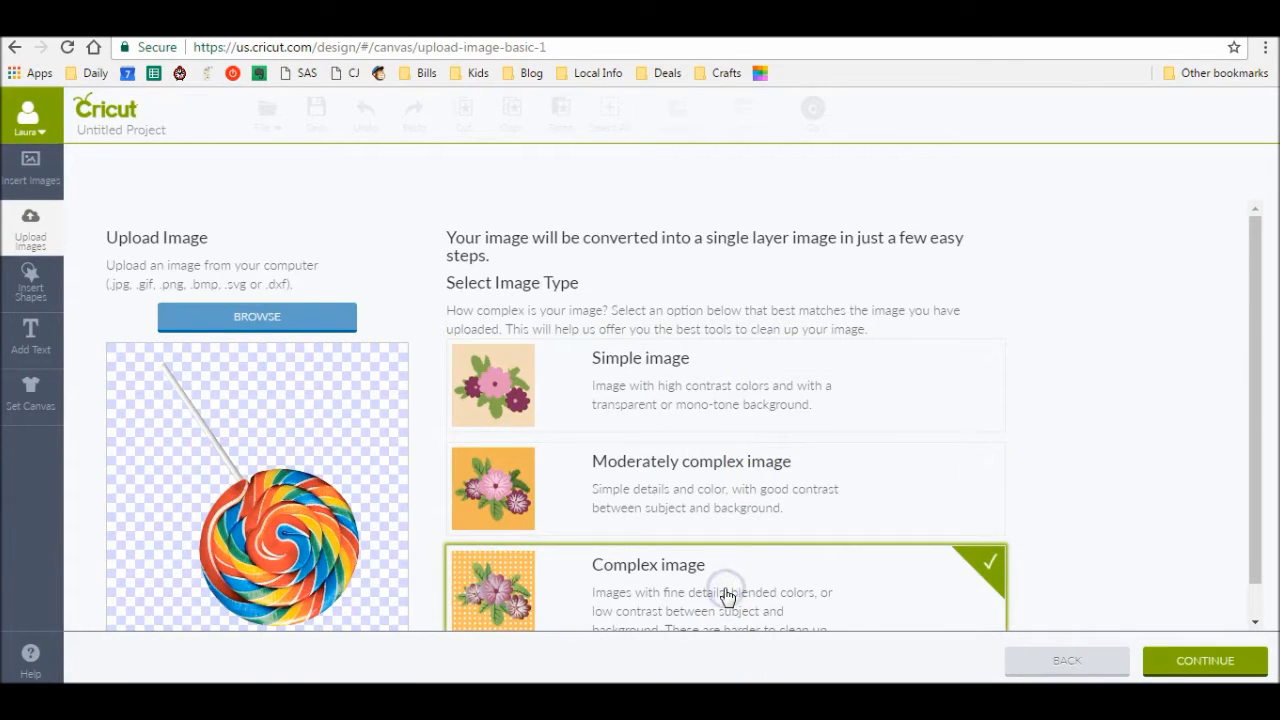
{"action": "left_click", "coordinate": [1206, 662]}
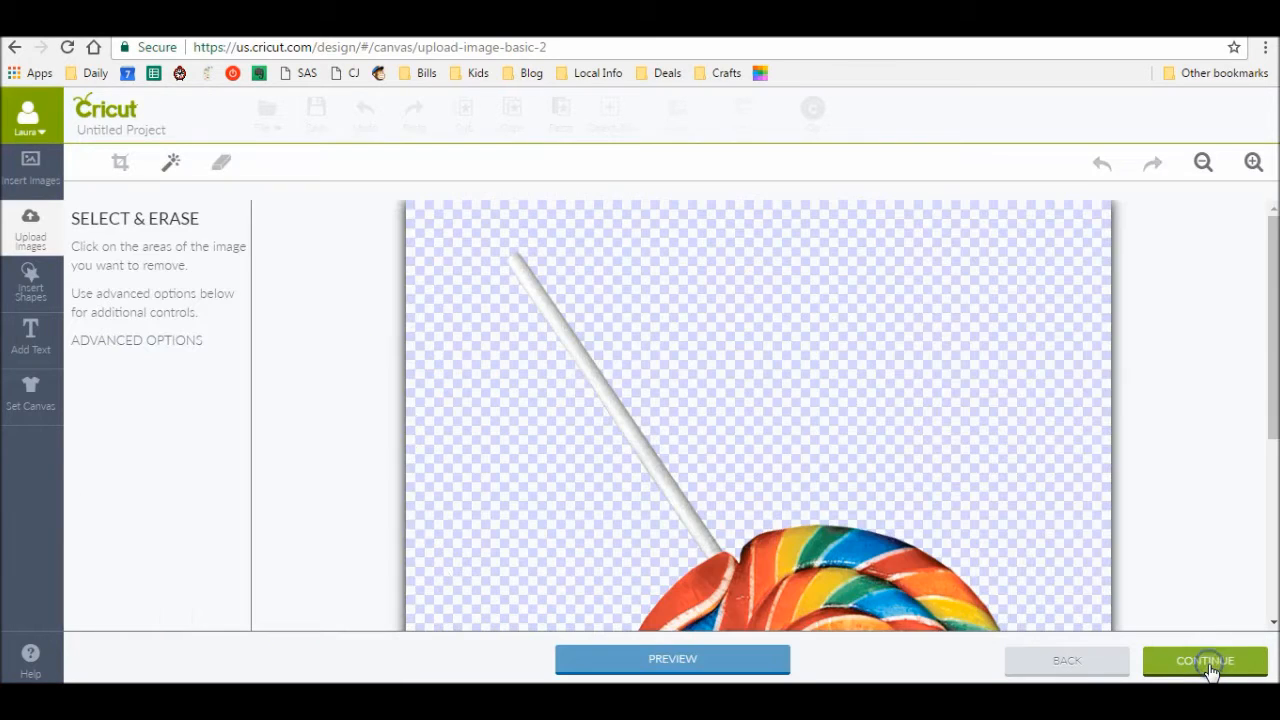
{"action": "scroll", "coordinate": [694, 406], "scroll_direction": "down", "scroll_amount": 5}
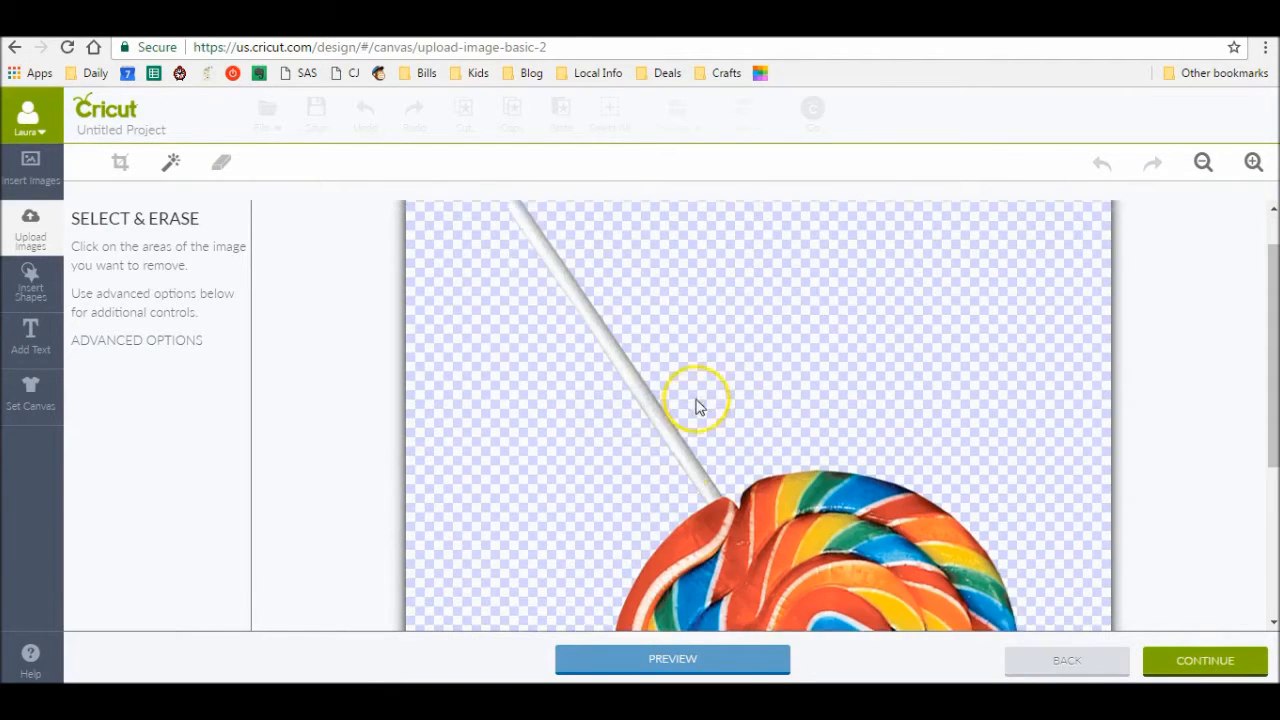
Accept the lollipop without any background erasing and choose to save it as a Print Then Cut image.
{"action": "scroll", "coordinate": [591, 374], "scroll_direction": "up", "scroll_amount": 3}
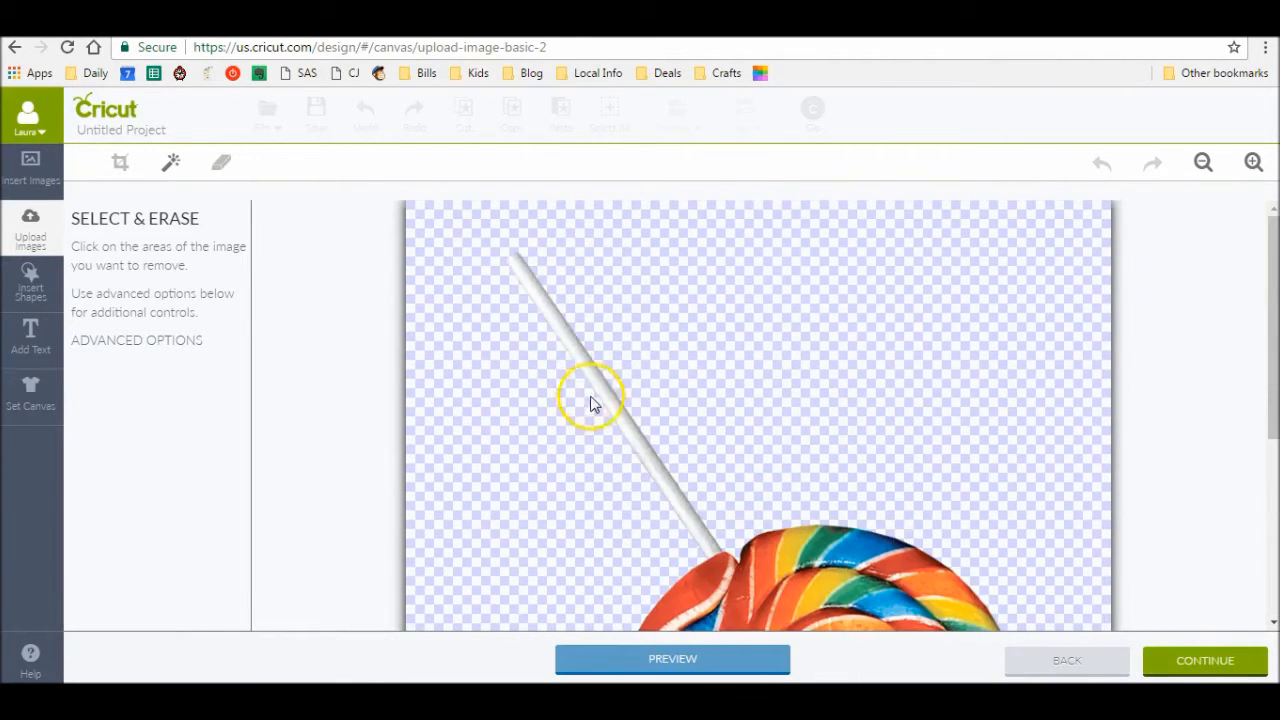
{"action": "scroll", "coordinate": [614, 374], "scroll_direction": "down", "scroll_amount": 3}
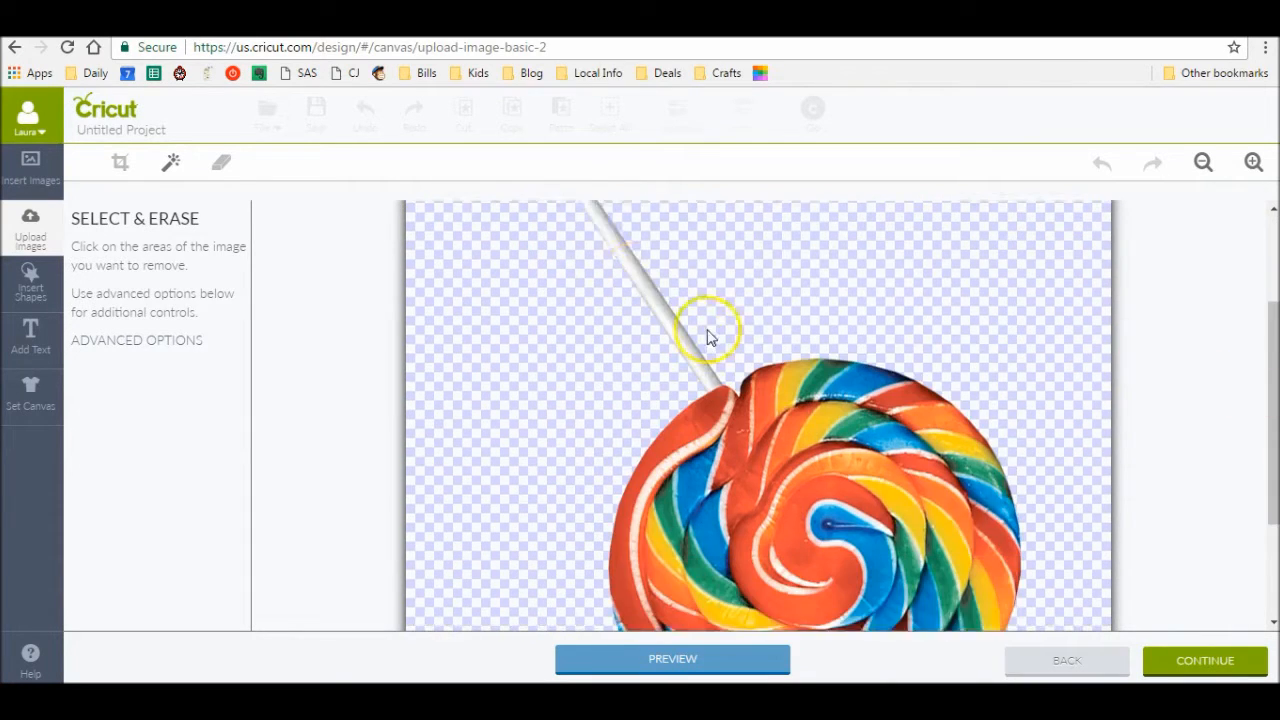
{"action": "left_click", "coordinate": [1208, 660]}
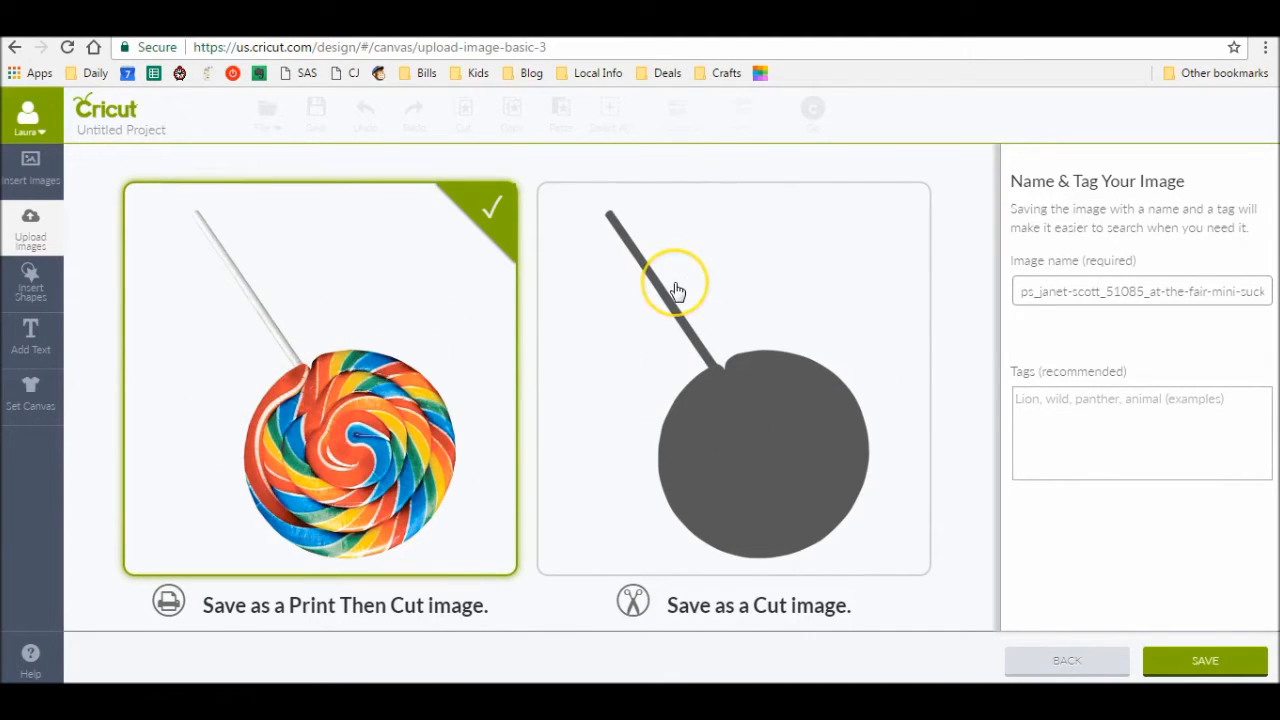
{"action": "left_click", "coordinate": [491, 211]}
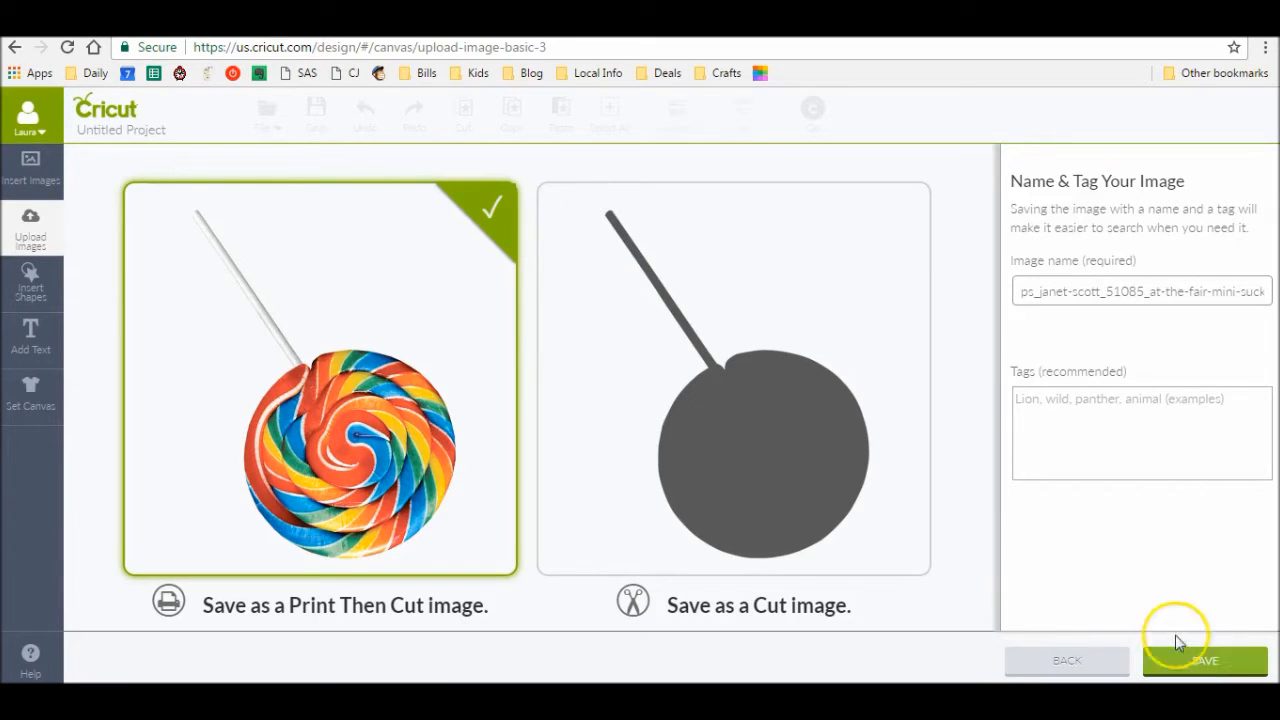
Tag the lollipop image with "lollipop, rainbow, circle" and save it to the uploaded images library.
{"action": "left_click", "coordinate": [1113, 412]}
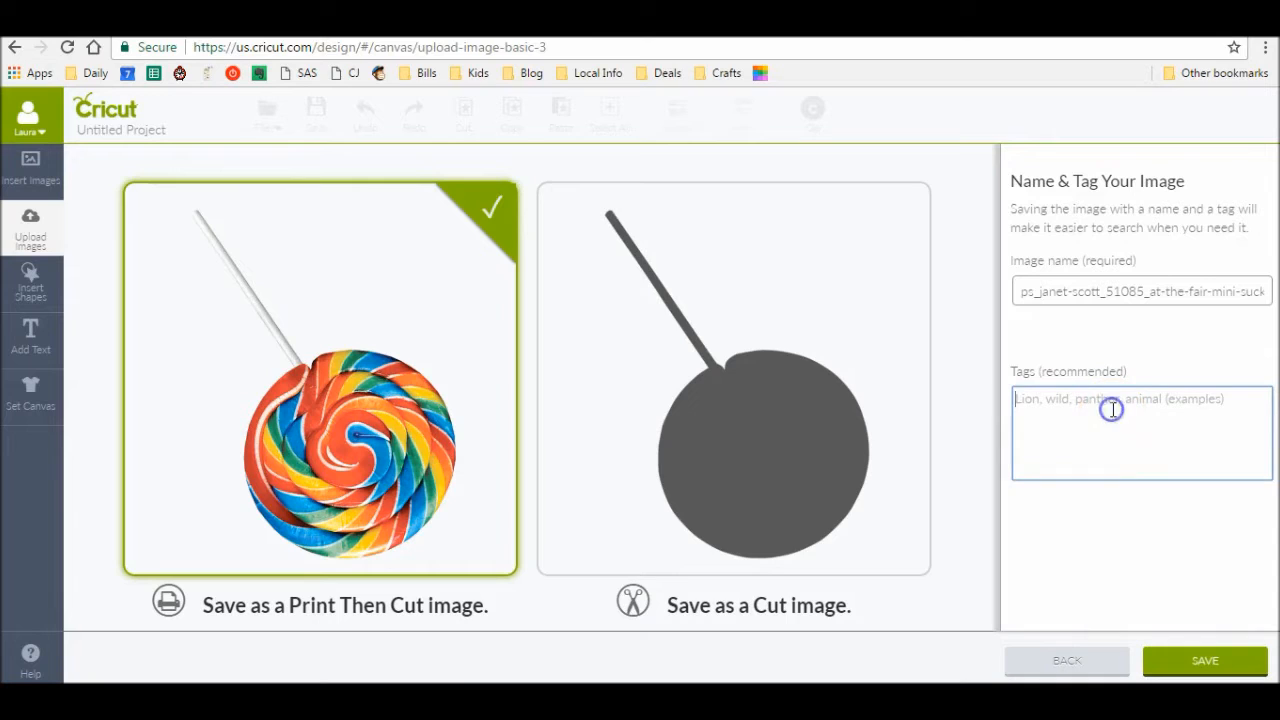
{"action": "type", "text": "lollipop, rainbow, circle"}
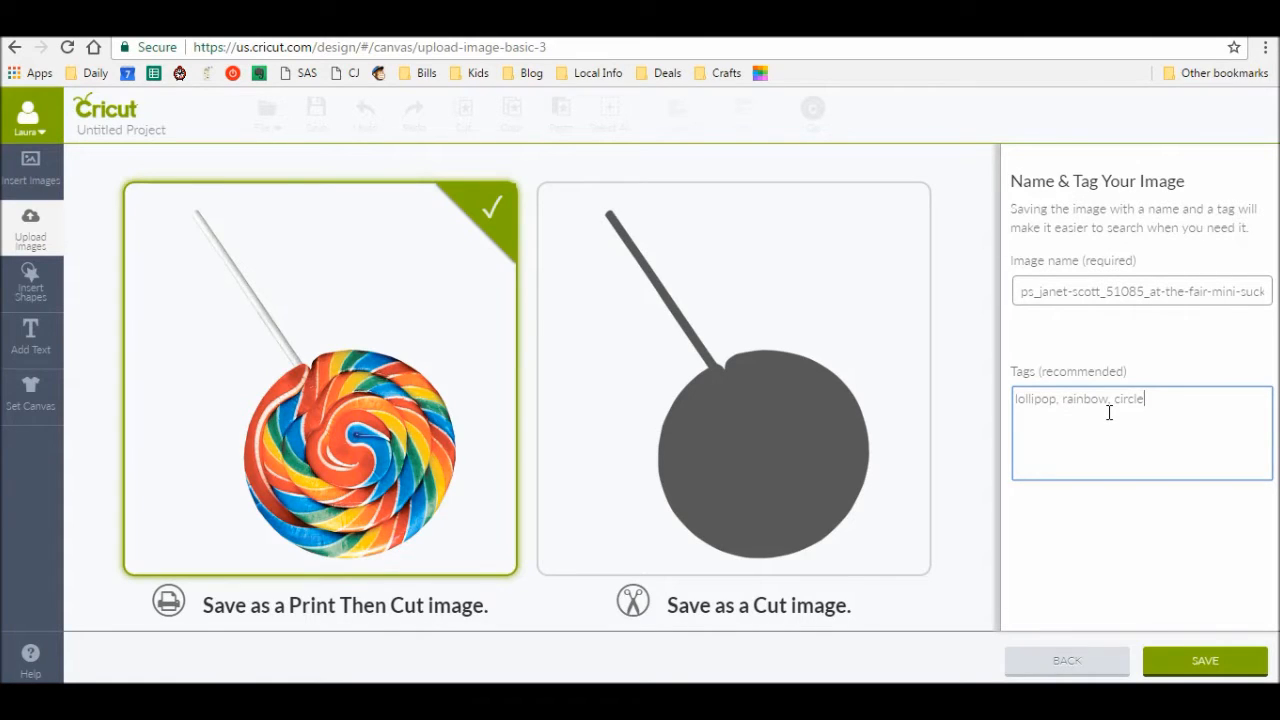
{"action": "left_click", "coordinate": [1208, 662]}
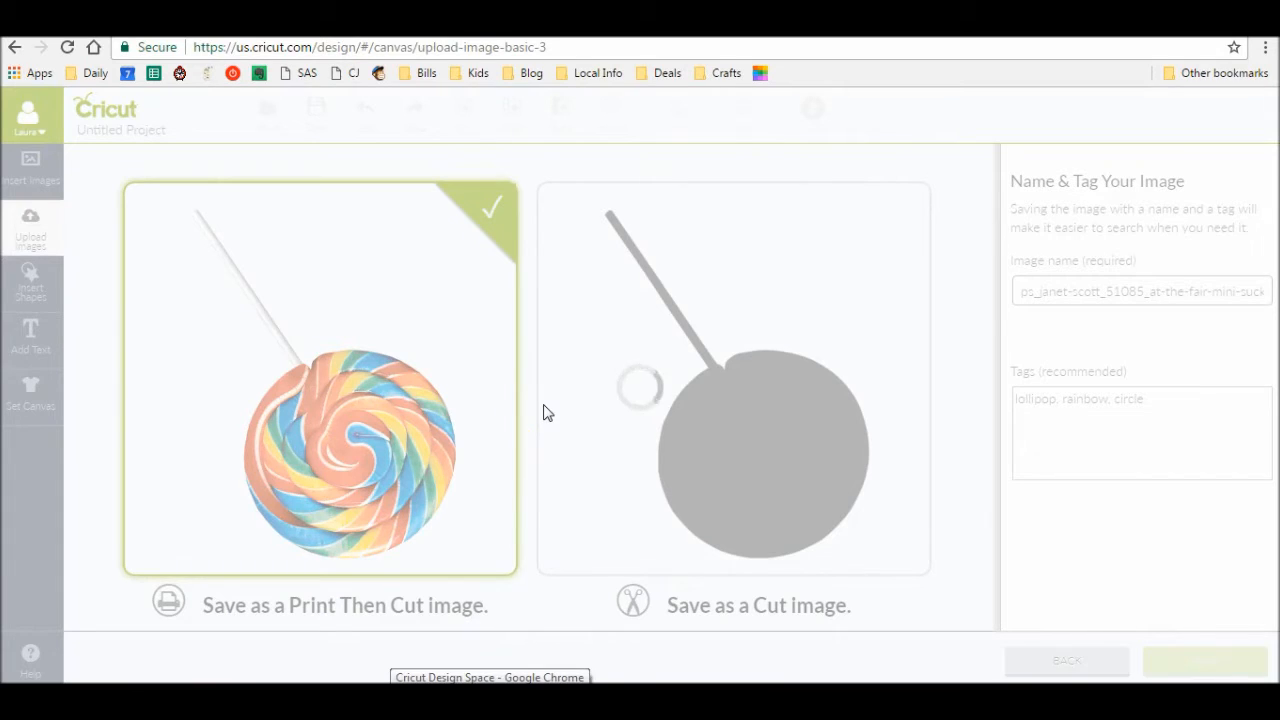
Select the lollipop in the Uploaded Images Library and check its image details.
{"action": "scroll", "coordinate": [400, 415], "scroll_direction": "down", "scroll_amount": 5}
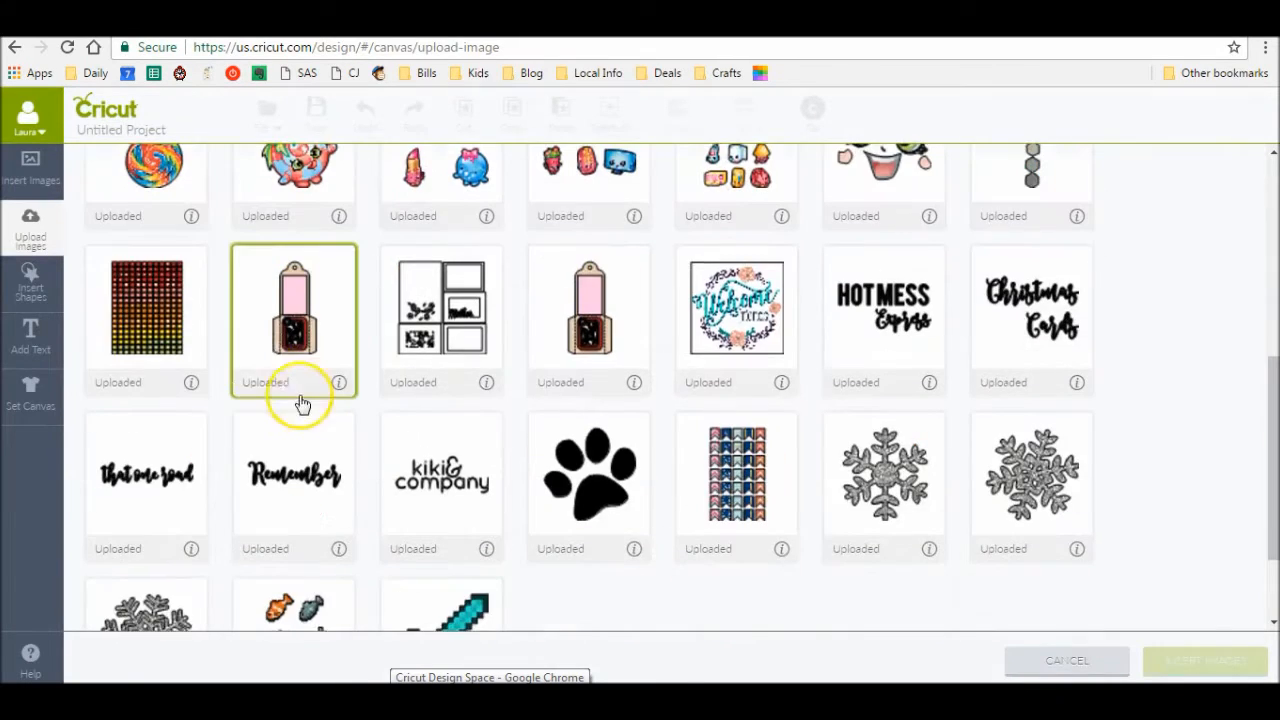
{"action": "scroll", "coordinate": [212, 252], "scroll_direction": "up", "scroll_amount": 2}
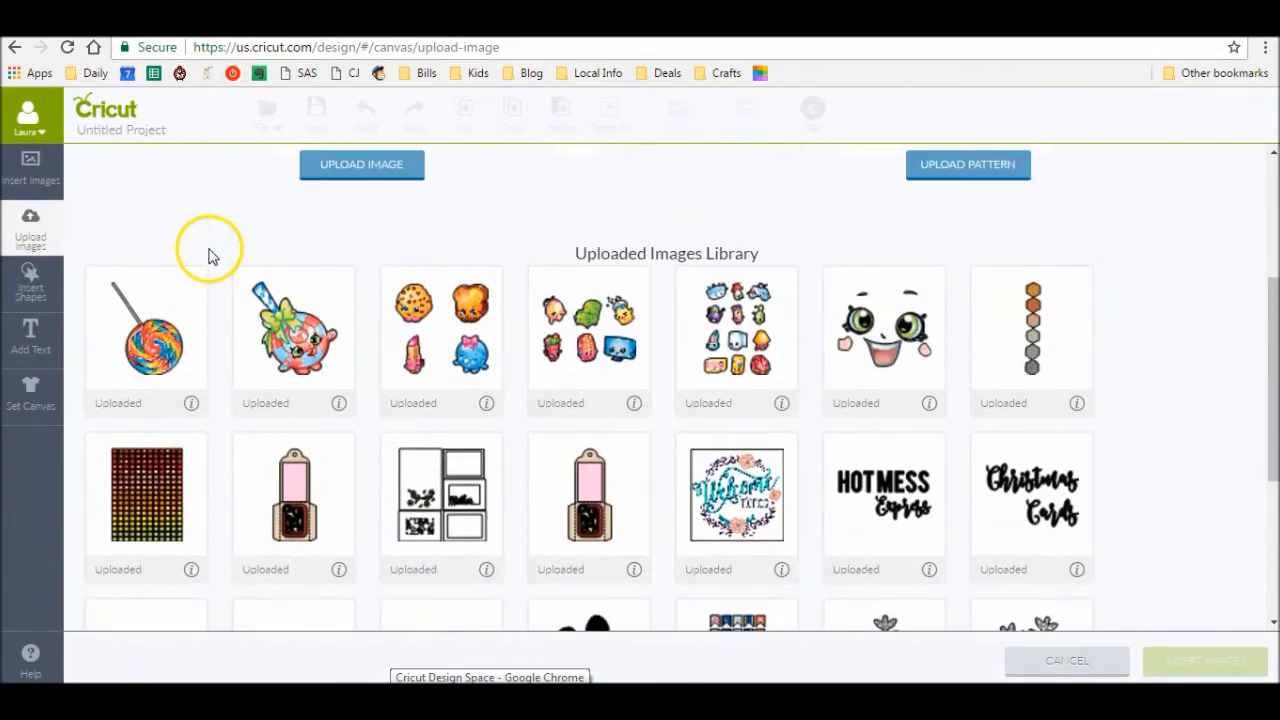
{"action": "left_click", "coordinate": [195, 306]}
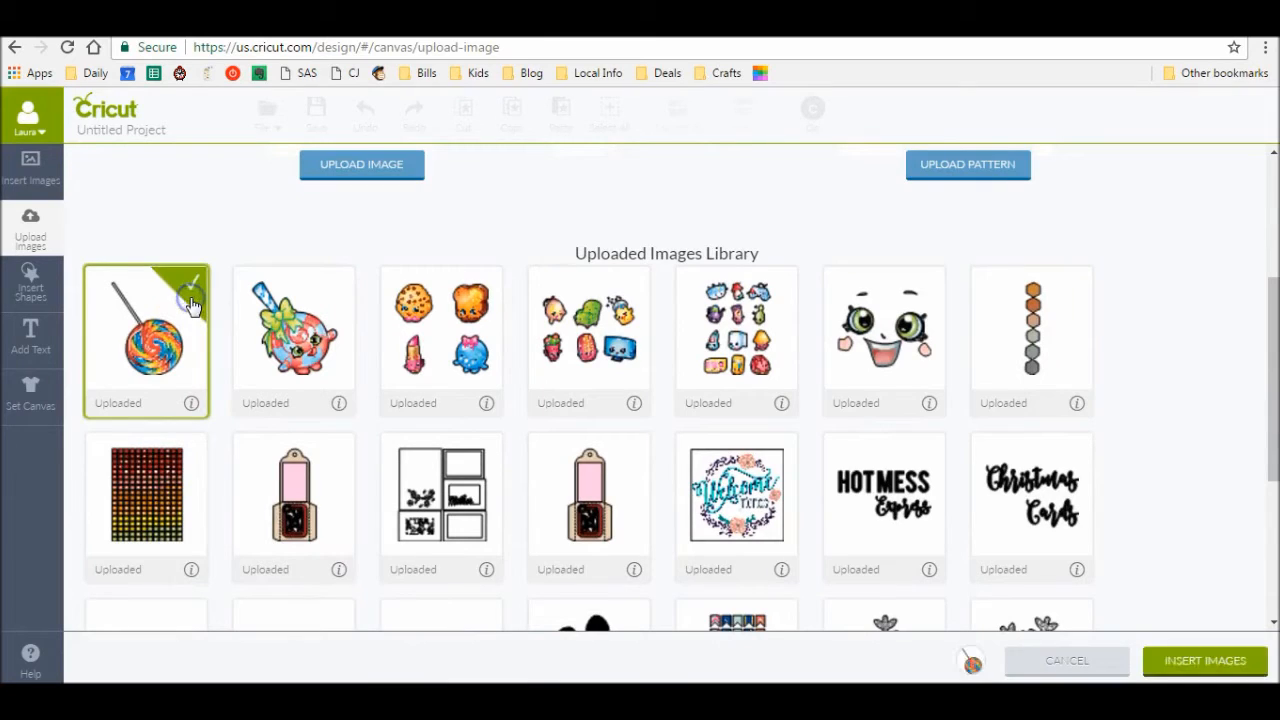
{"action": "left_click", "coordinate": [191, 404]}
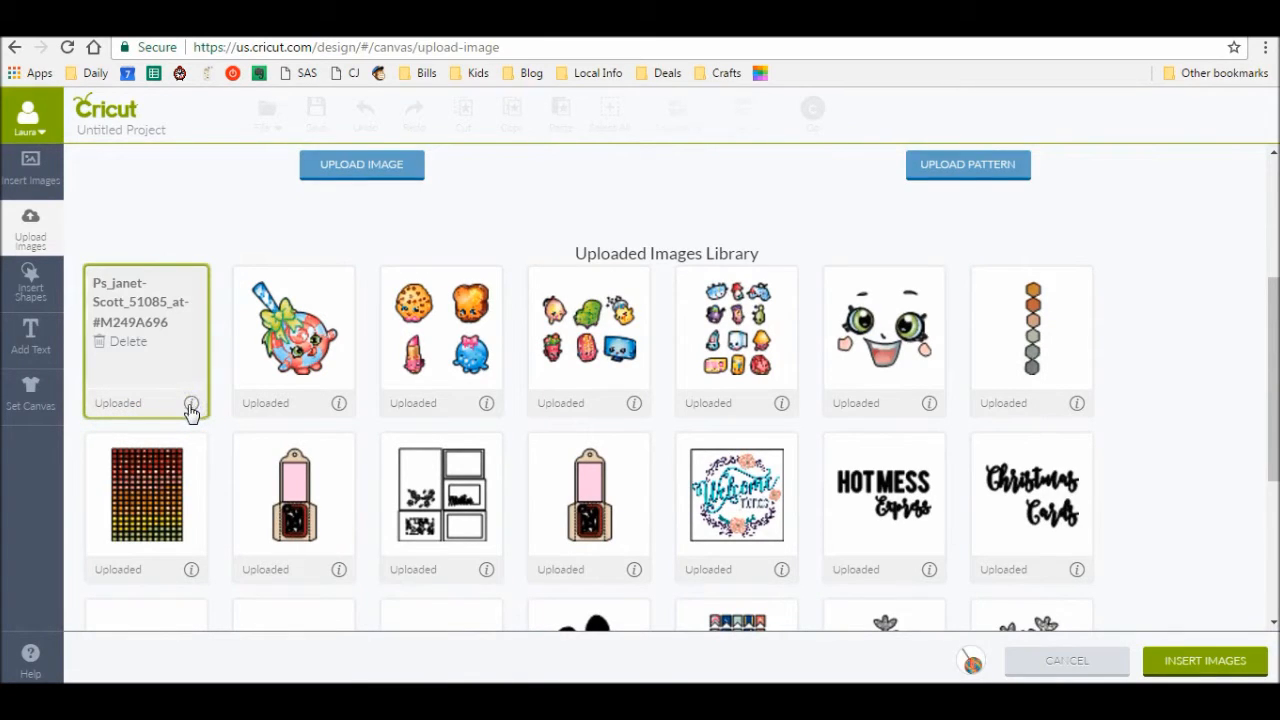
{"action": "left_click", "coordinate": [137, 350]}
{"action": "left_click", "coordinate": [192, 405]}
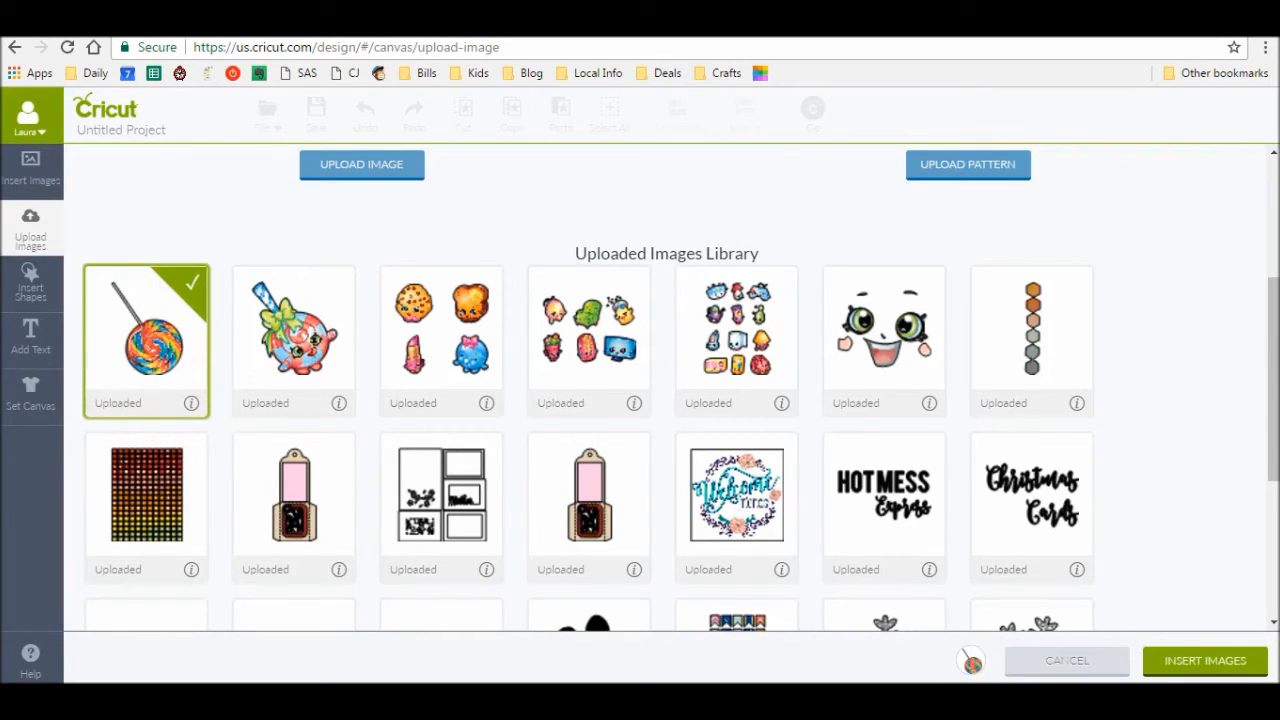
Insert the selected lollipop into the project and move it near the canvas origin, at about X 0.77, Y 0.47 in.
{"action": "mouse_move", "coordinate": [975, 660]}
{"action": "left_click", "coordinate": [1245, 660]}
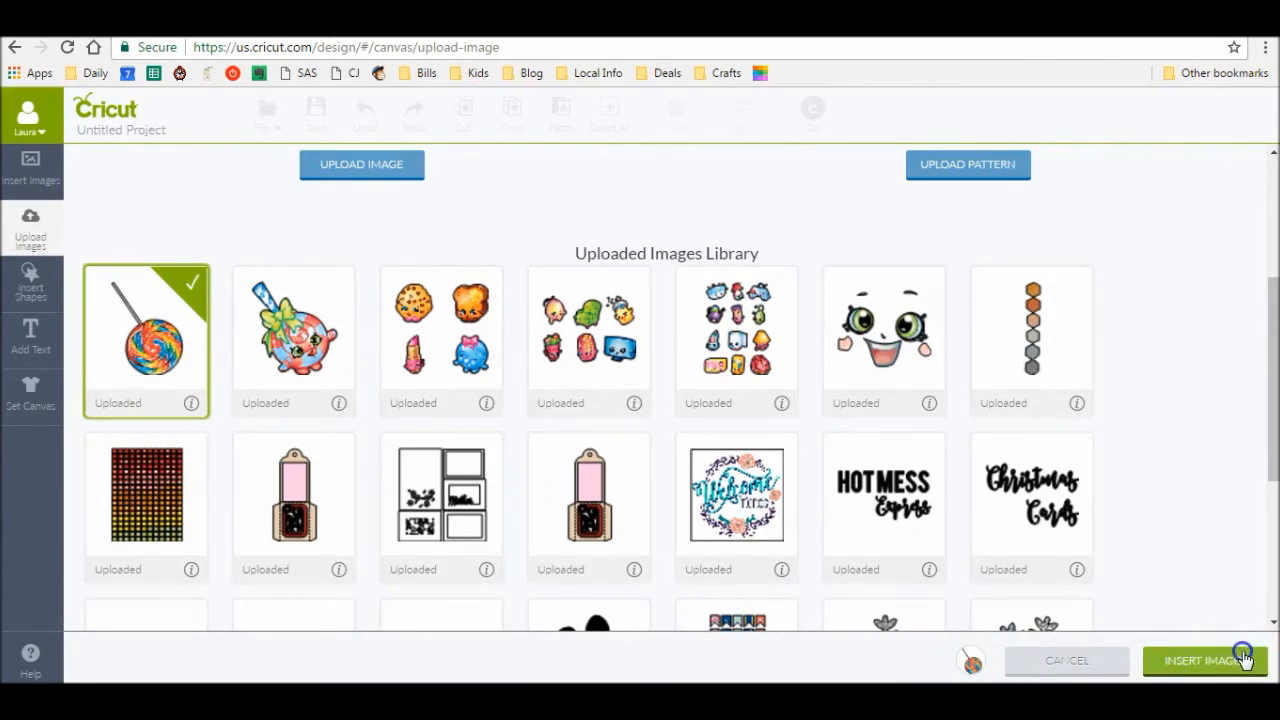
{"action": "left_click_drag", "start_coordinate": [558, 598], "coordinate": [204, 254]}
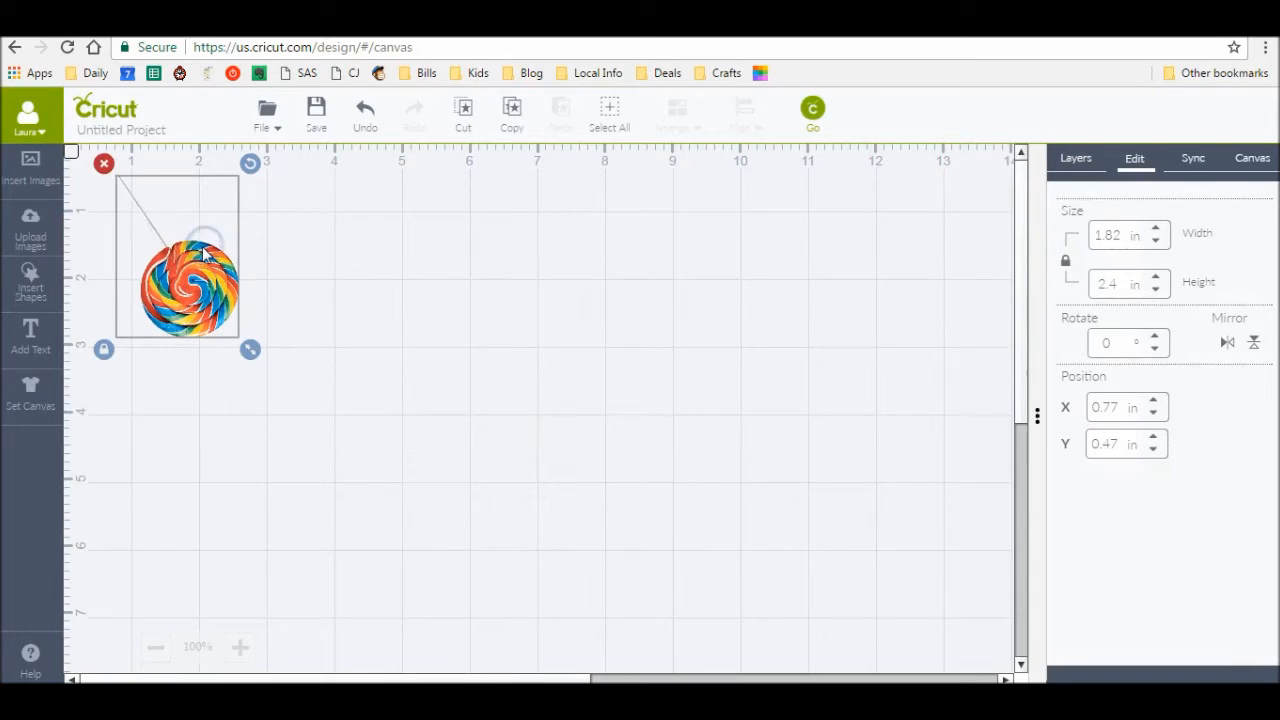
{"action": "left_click", "coordinate": [209, 258]}
Search the Cricut image library for "heart" and browse the results for a tag shape.
{"action": "left_click", "coordinate": [30, 167]}
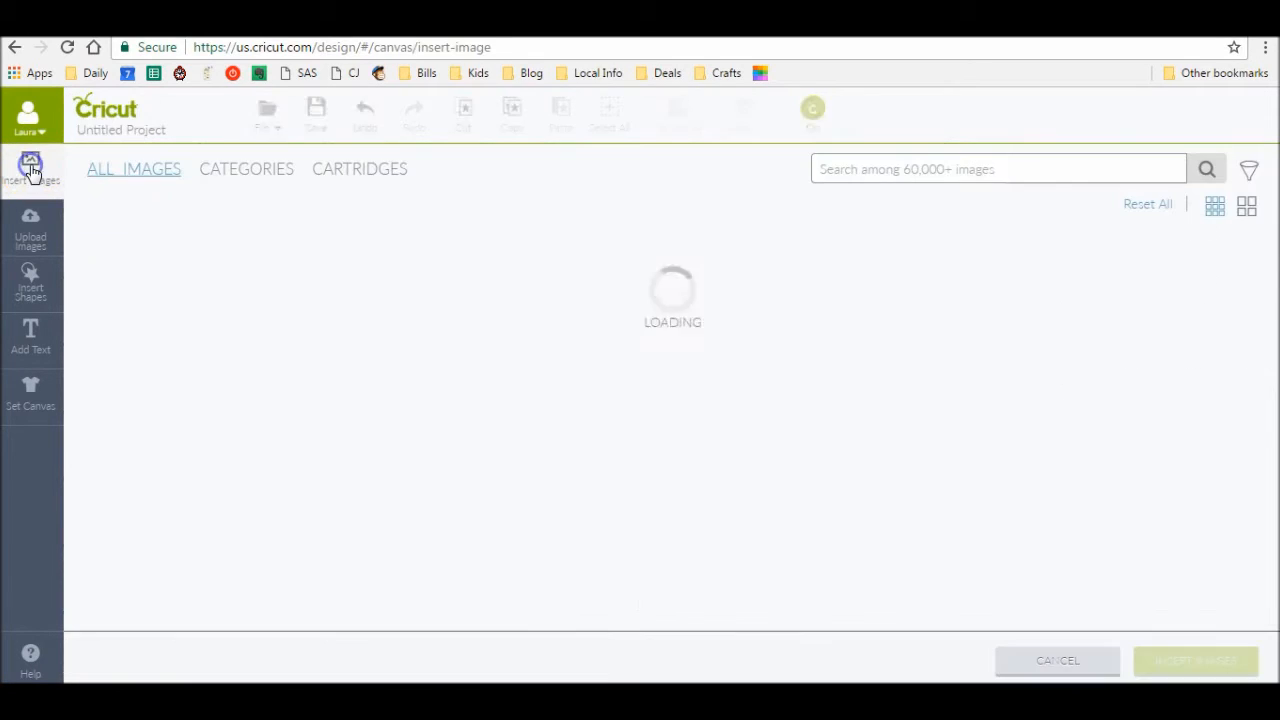
{"action": "left_click", "coordinate": [966, 172]}
{"action": "type", "text": "heart"}
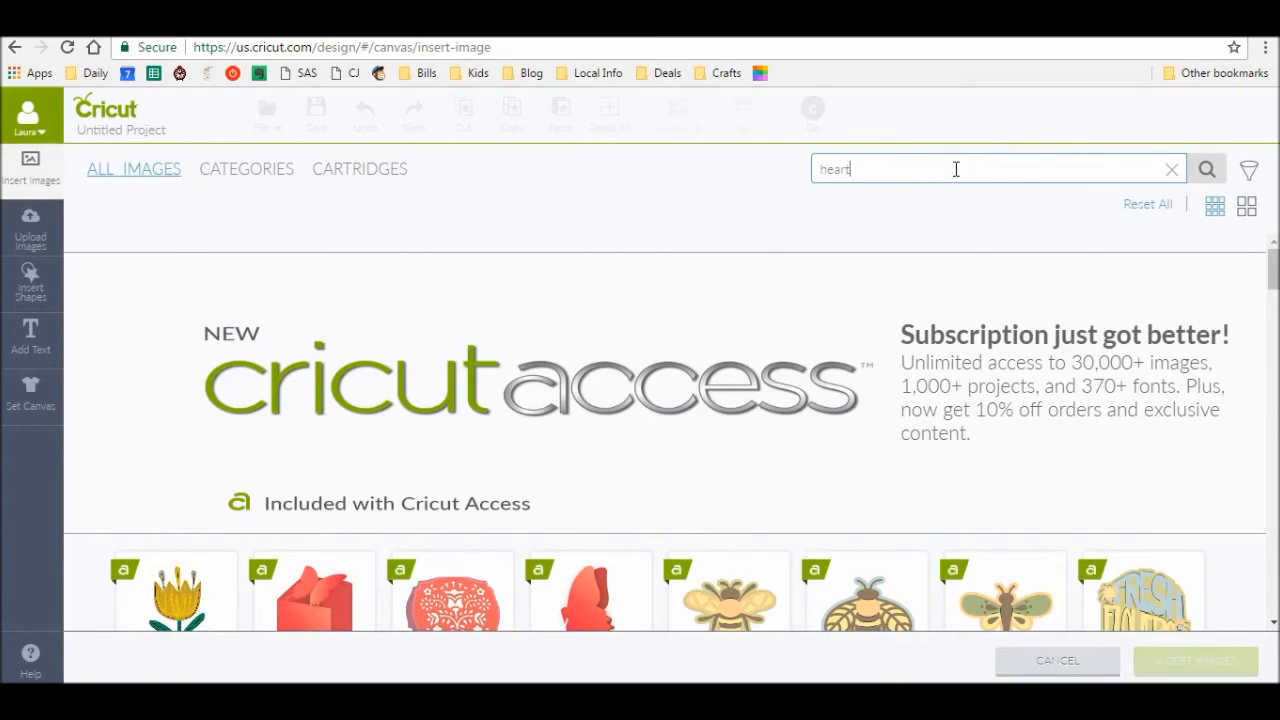
{"action": "key", "text": "Return"}
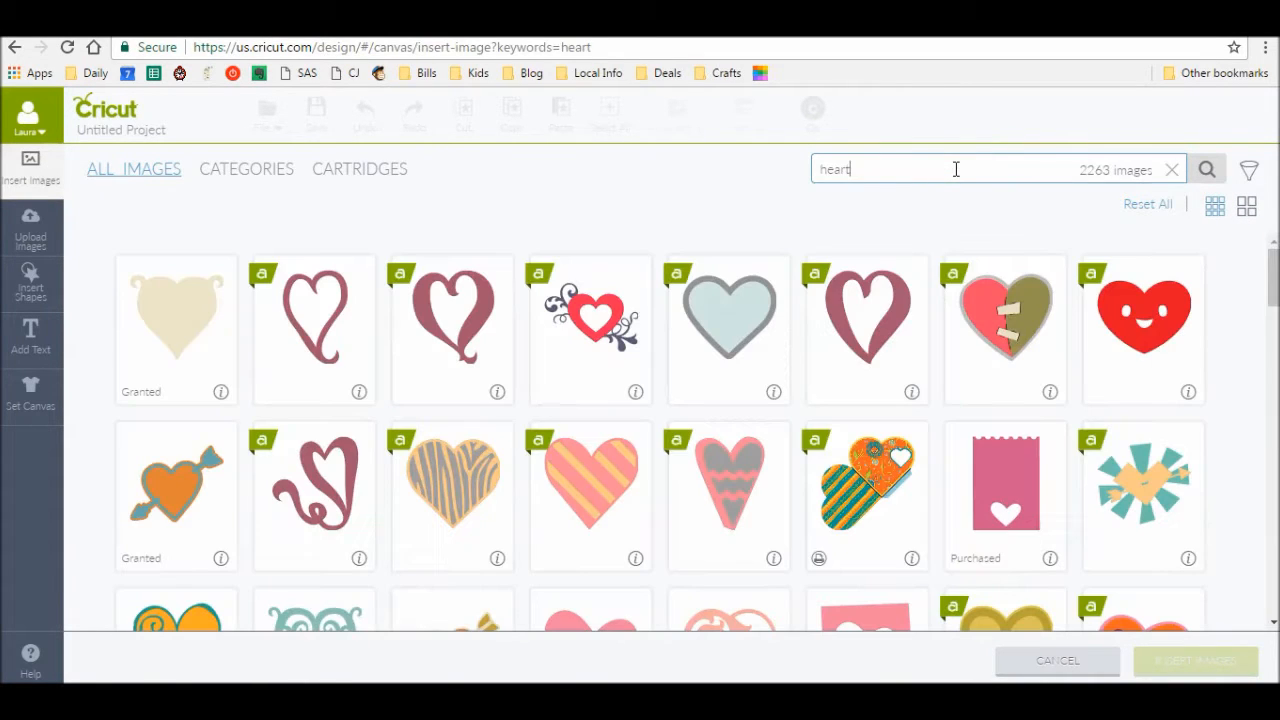
{"action": "scroll", "coordinate": [1014, 290], "scroll_direction": "down", "scroll_amount": 8}
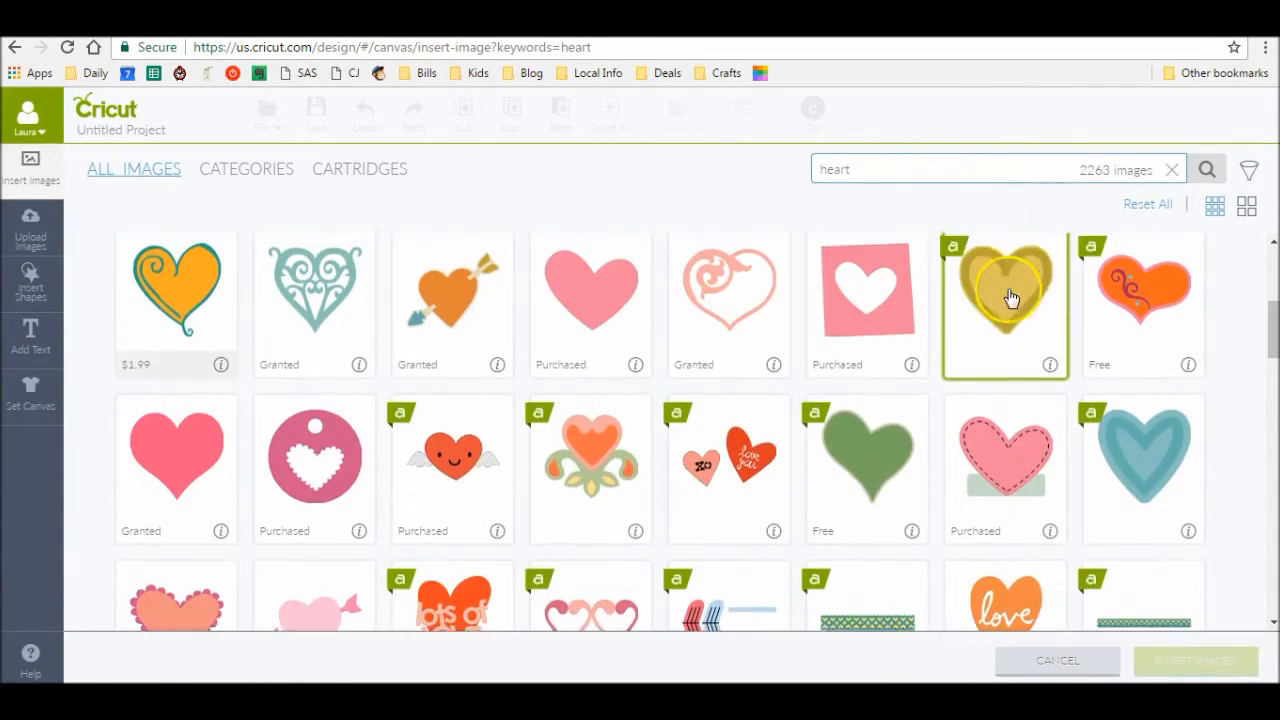
{"action": "scroll", "coordinate": [1014, 297], "scroll_direction": "down", "scroll_amount": 7}
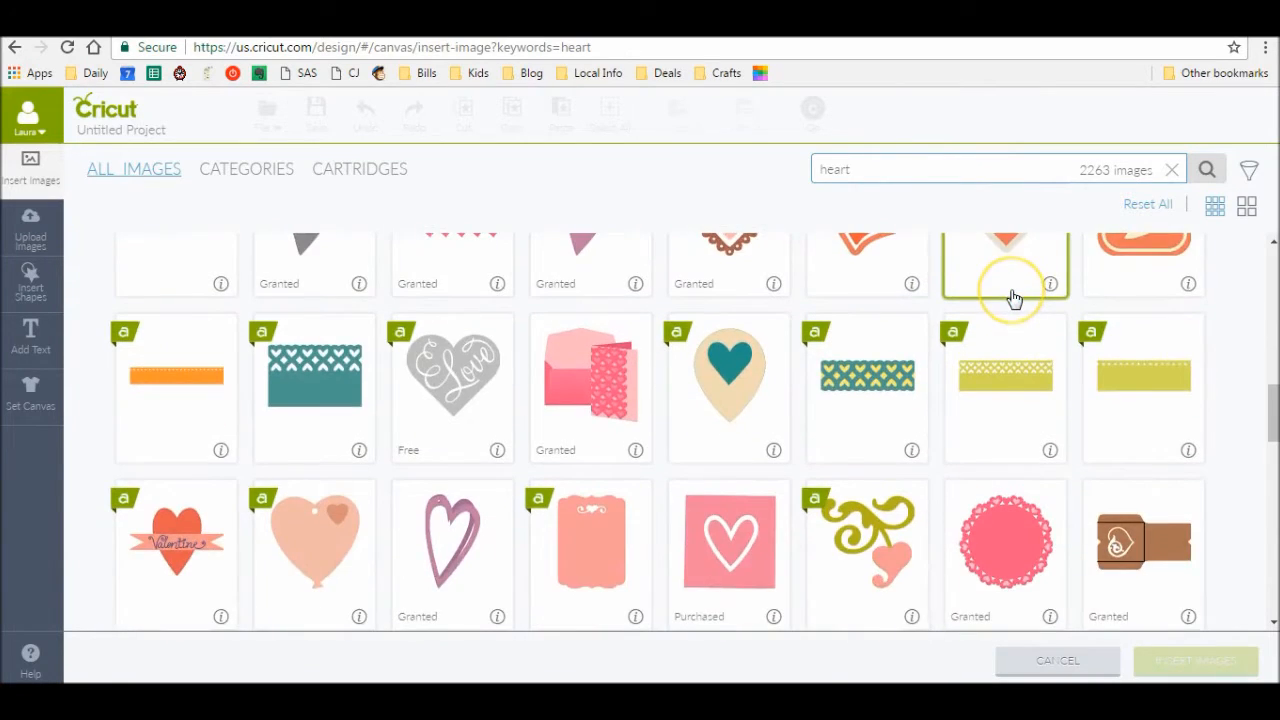
{"action": "scroll", "coordinate": [1012, 296], "scroll_direction": "down", "scroll_amount": 9}
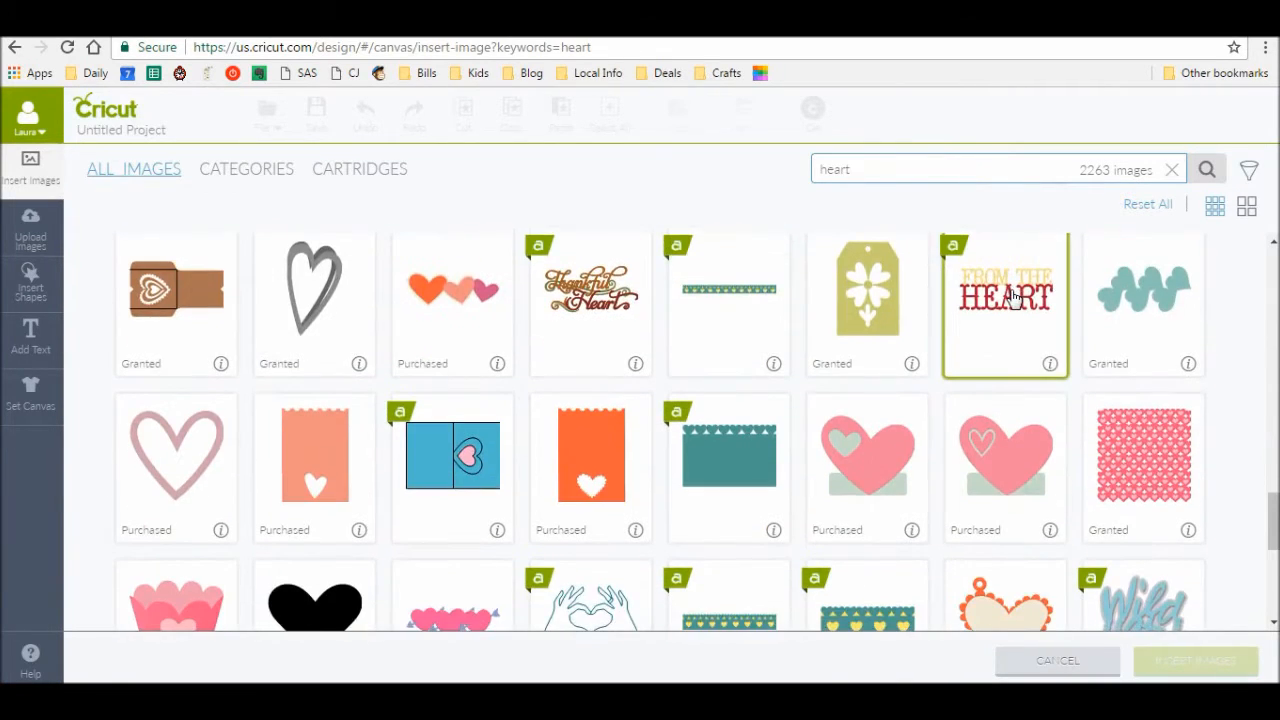
Insert the scalloped heart tag with the hanging loop, place it beside the lollipop and enlarge it to about 4.8 by 4.56 in.
{"action": "left_click", "coordinate": [1017, 478]}
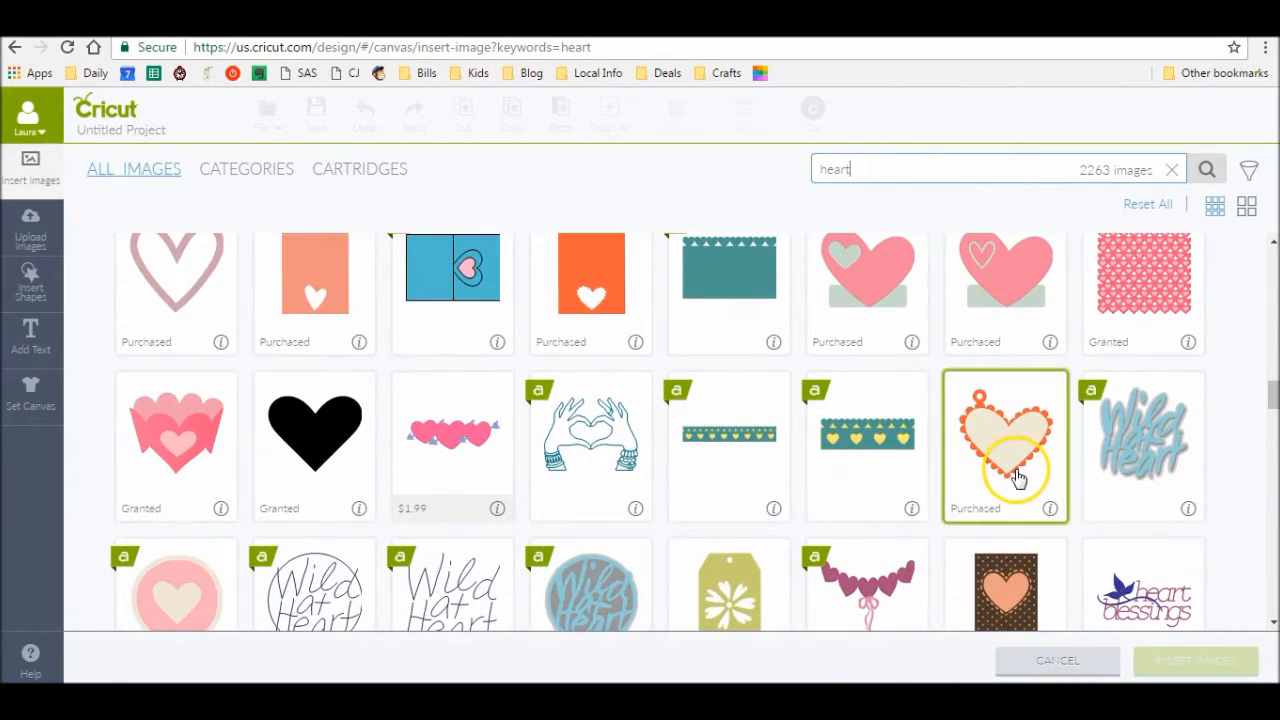
{"action": "left_click", "coordinate": [990, 416]}
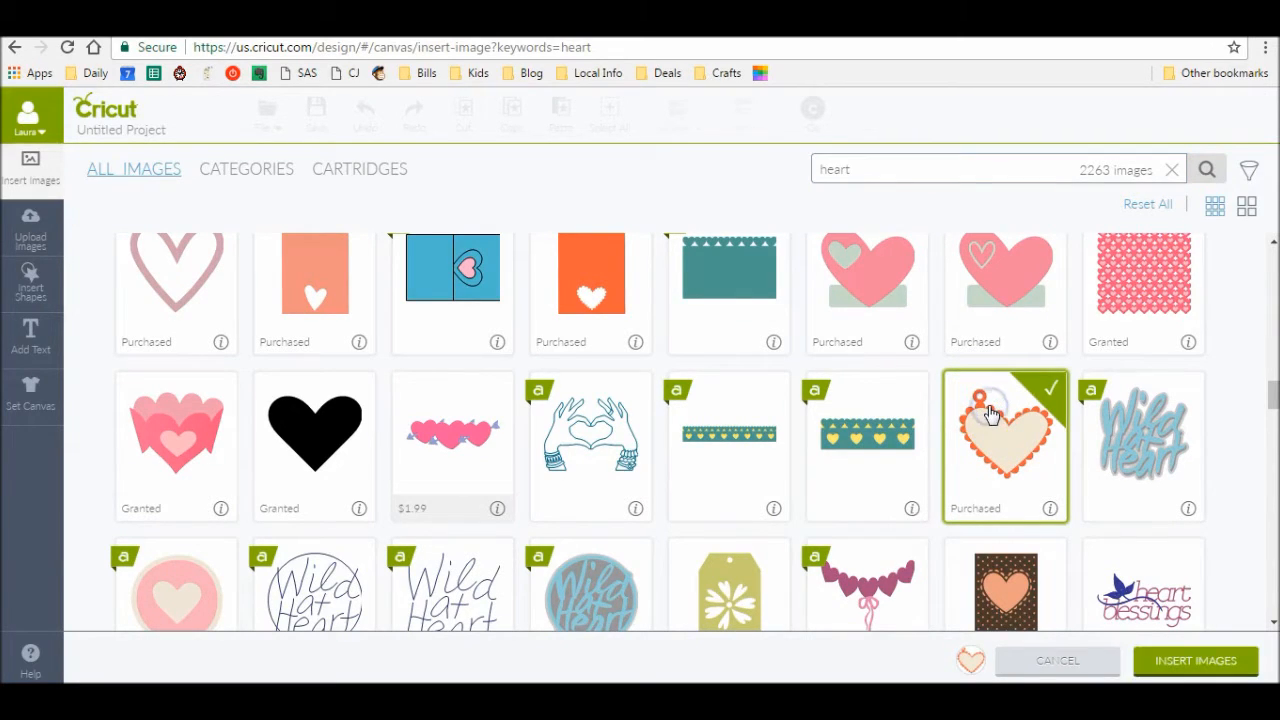
{"action": "left_click", "coordinate": [1194, 669]}
{"action": "left_click_drag", "start_coordinate": [493, 640], "coordinate": [297, 286]}
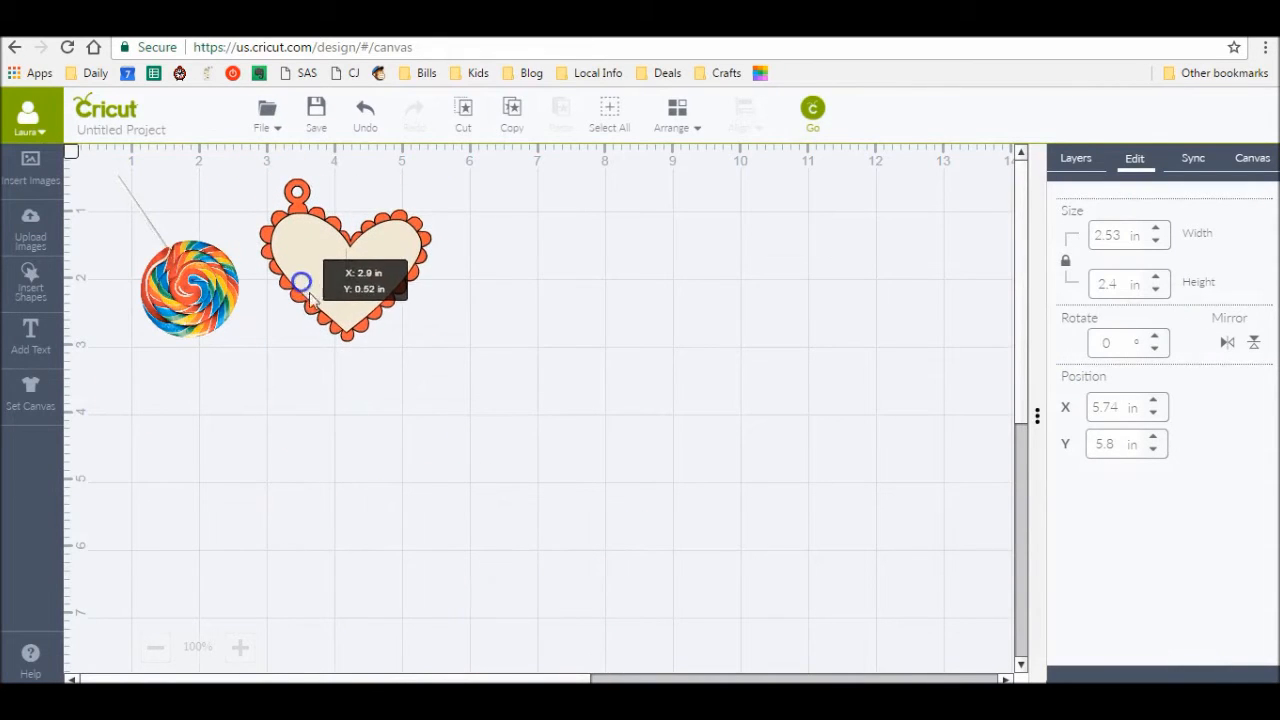
{"action": "left_click_drag", "start_coordinate": [459, 369], "coordinate": [600, 505]}
Bring the lollipop to the front and move it onto the lower middle of the heart tag.
{"action": "left_click", "coordinate": [170, 288]}
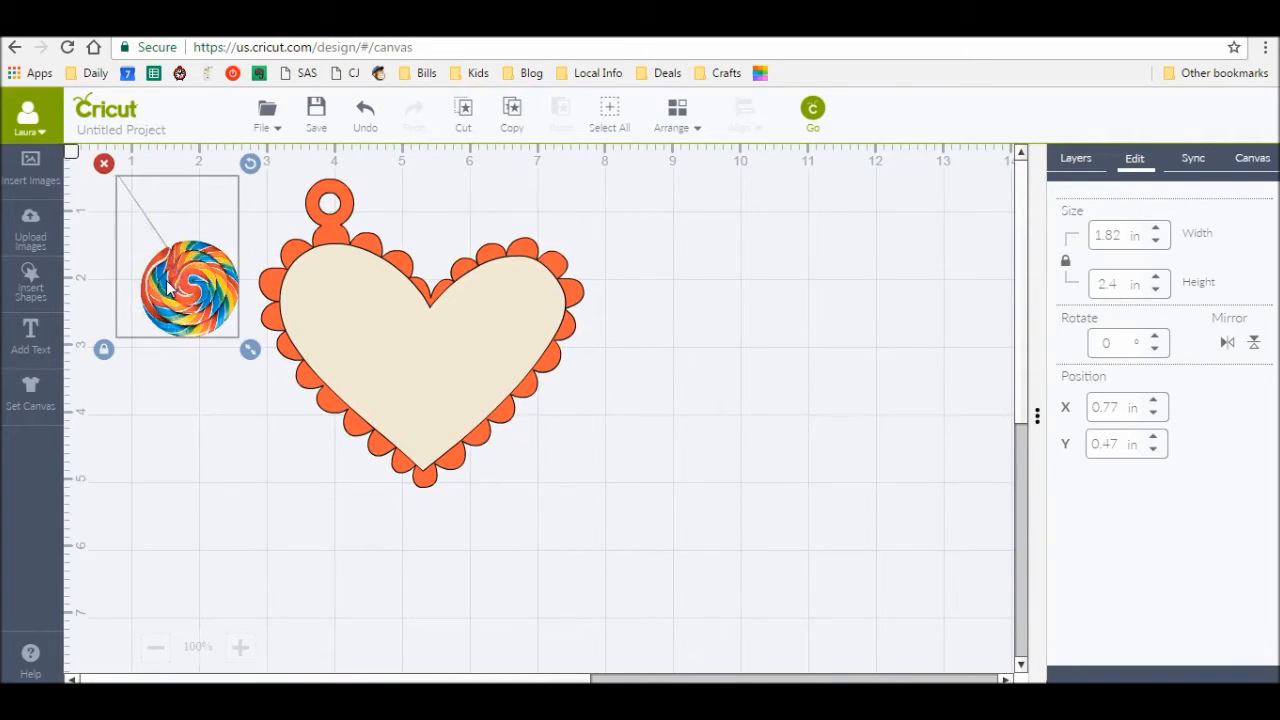
{"action": "left_click", "coordinate": [677, 115]}
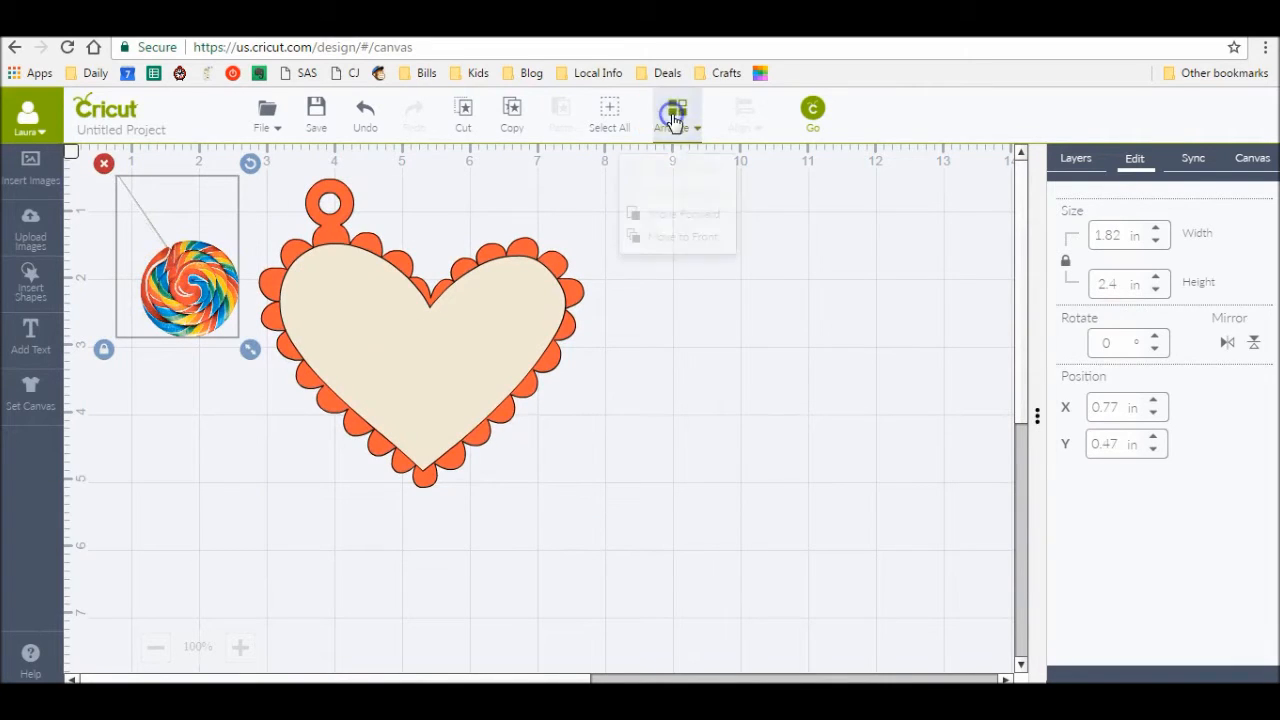
{"action": "left_click", "coordinate": [679, 240]}
{"action": "left_click_drag", "start_coordinate": [190, 294], "coordinate": [422, 386]}
Shrink the heart tag slightly to fit around the lollipop, with the lollipop at about X 4.2, Y 1.85 in.
{"action": "left_click", "coordinate": [525, 350]}
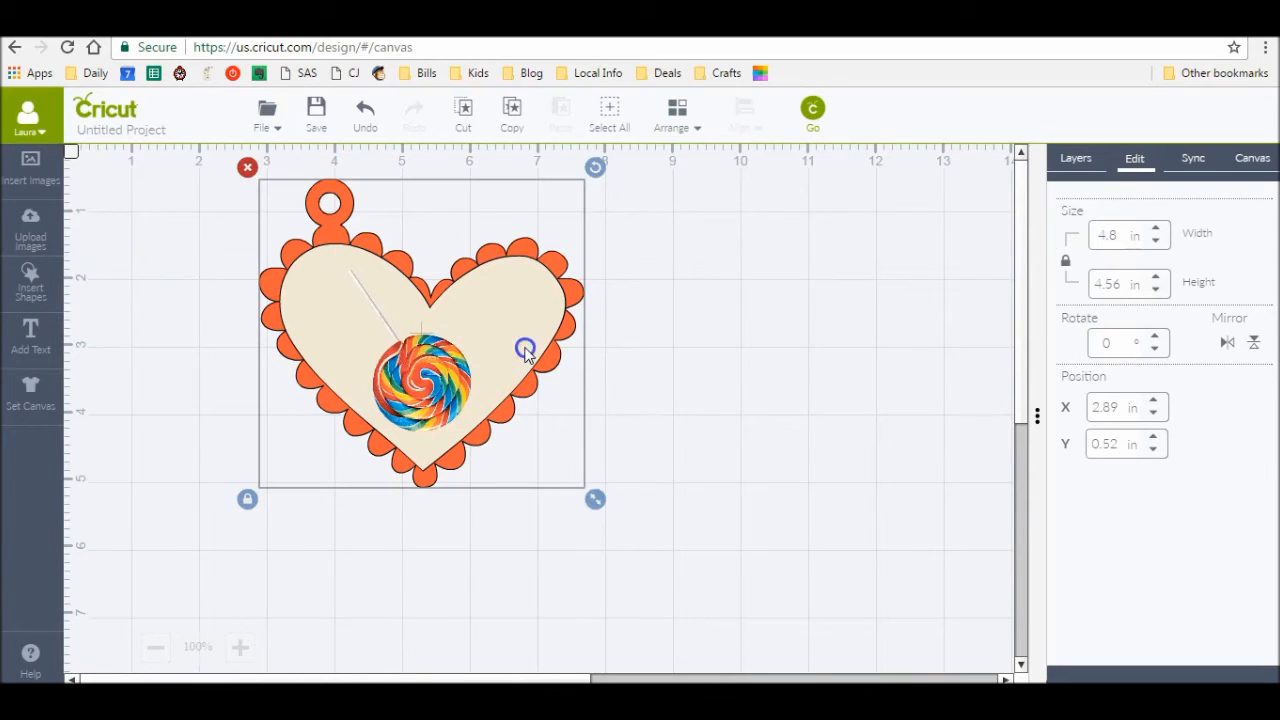
{"action": "left_click_drag", "start_coordinate": [595, 499], "coordinate": [589, 493]}
{"action": "mouse_move", "coordinate": [440, 400]}
{"action": "left_mouse_down"}
{"action": "mouse_move", "coordinate": [436, 380]}
{"action": "mouse_move", "coordinate": [430, 393]}
{"action": "left_mouse_up"}
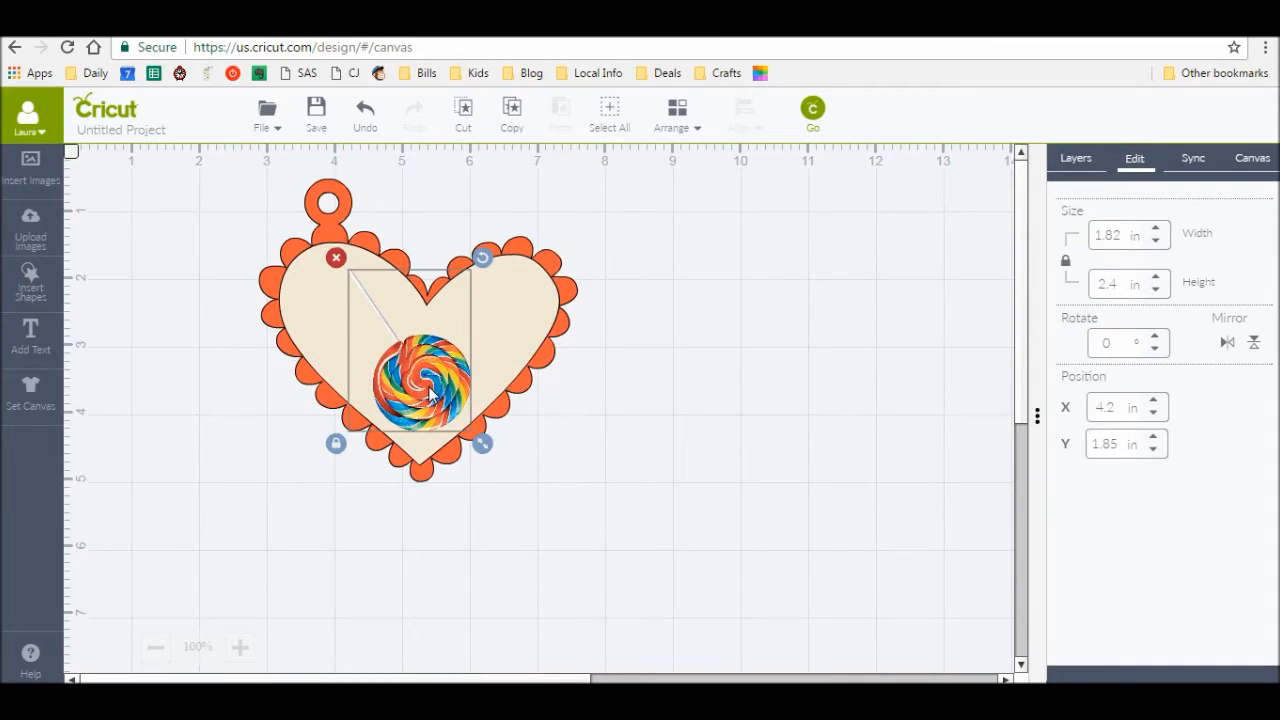
{"action": "left_click", "coordinate": [734, 374]}
Recolour the heart tag's orange scalloped layer to the custom green #87c734.
{"action": "left_click", "coordinate": [1088, 160]}
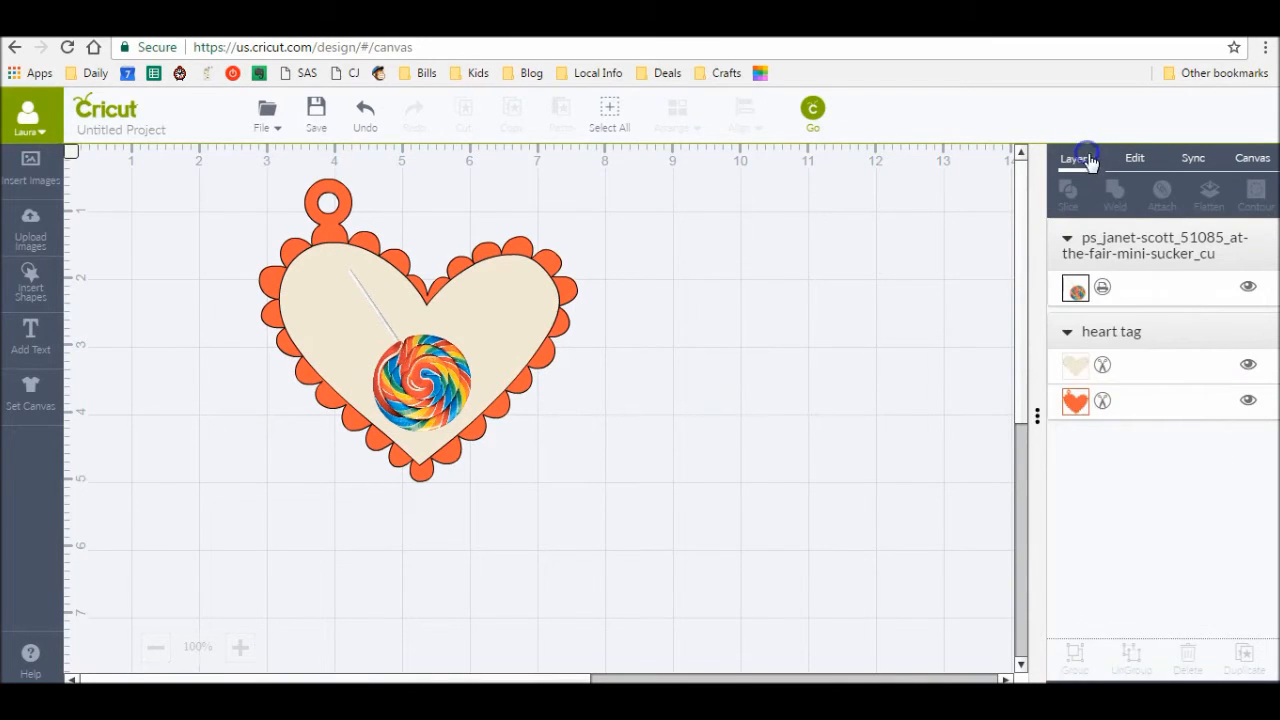
{"action": "left_click", "coordinate": [1075, 401]}
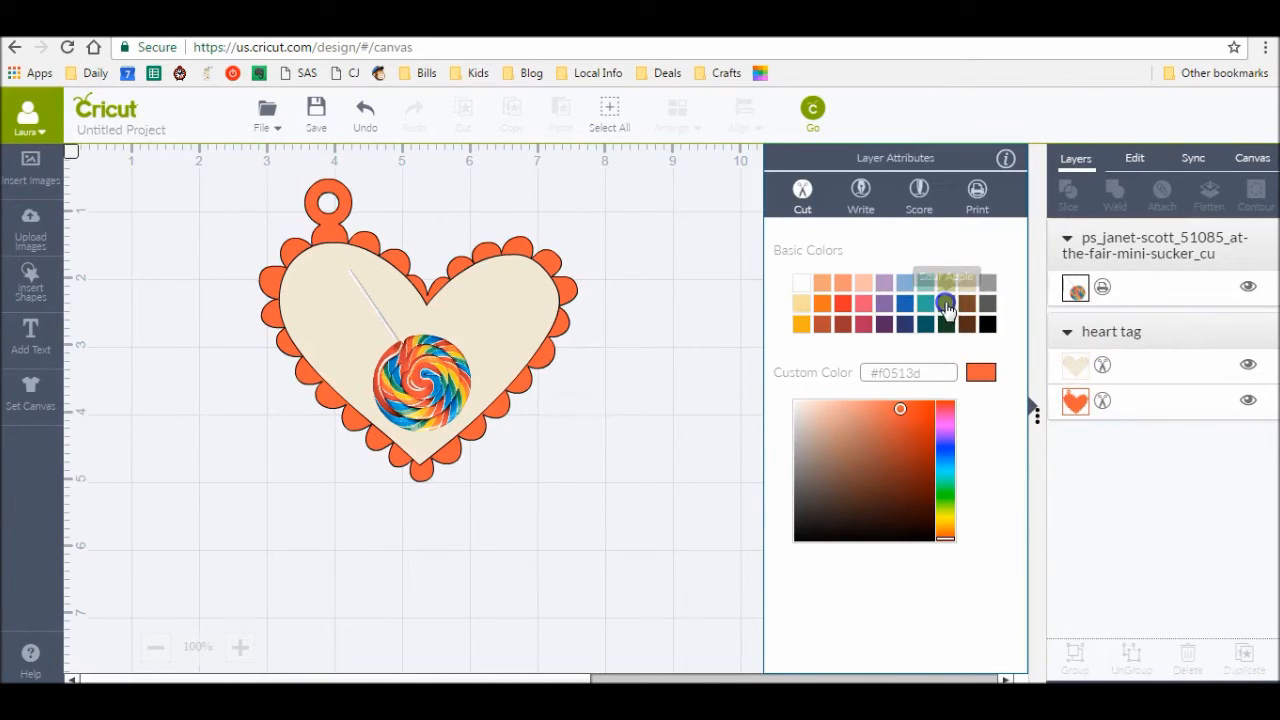
{"action": "left_click", "coordinate": [947, 305]}
{"action": "left_click", "coordinate": [899, 429]}
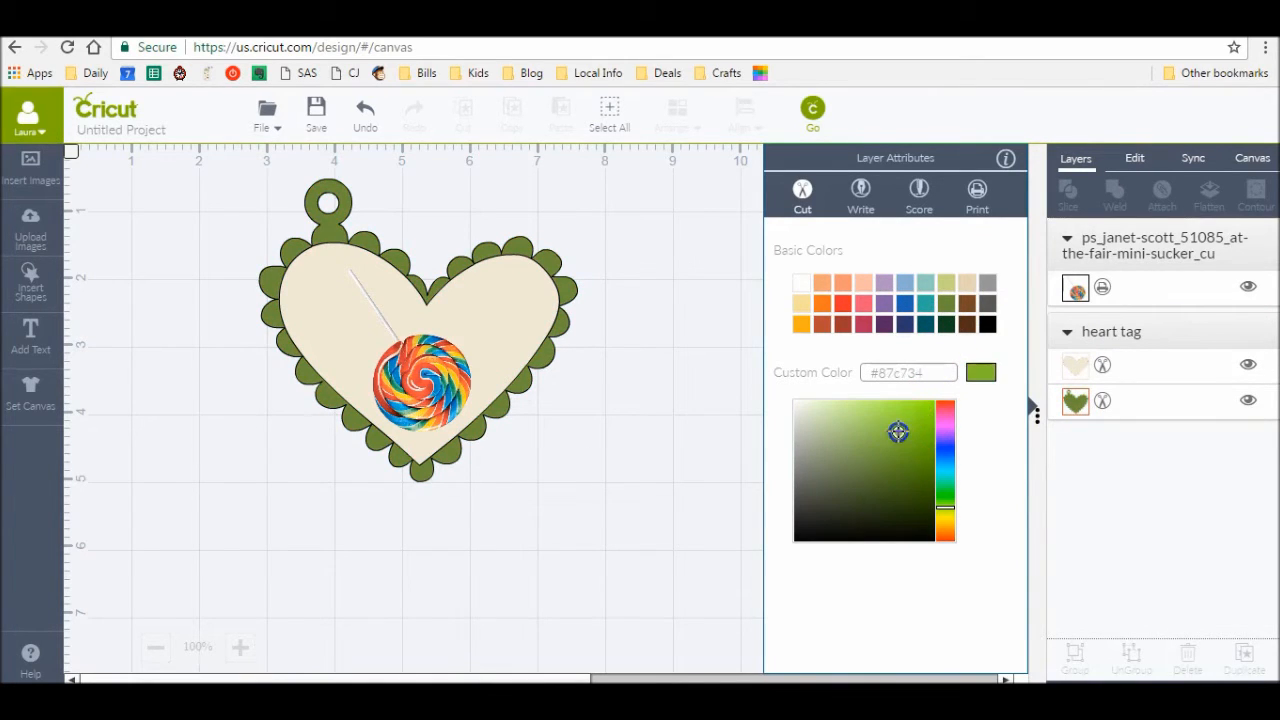
{"action": "left_click", "coordinate": [886, 415]}
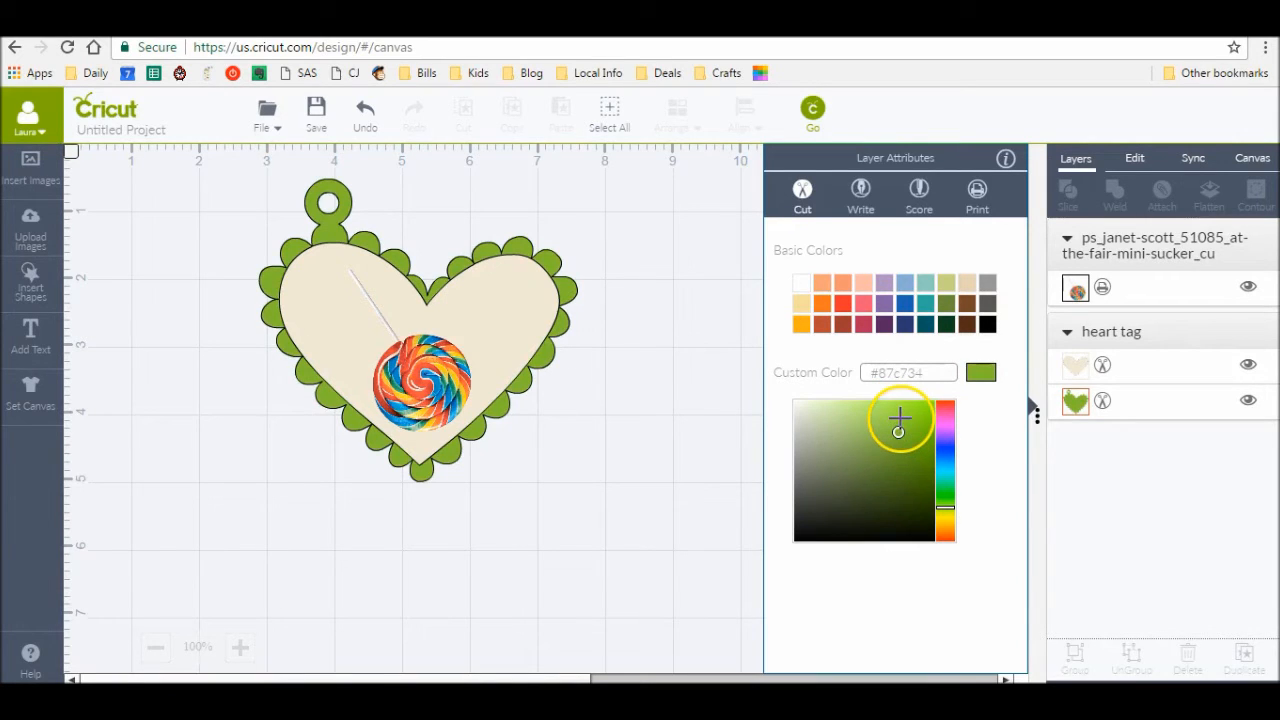
Set the heart tag's cream inner layer to White and send the finished design to the mat preview.
{"action": "left_click", "coordinate": [1074, 364]}
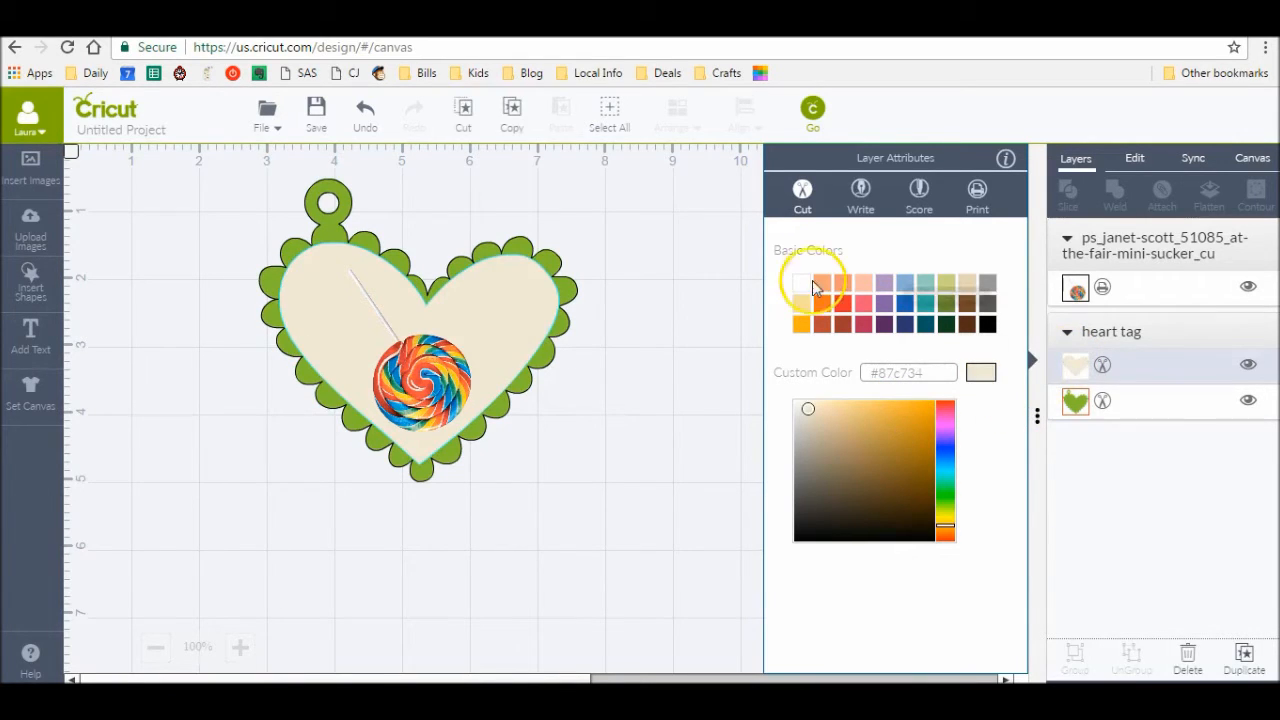
{"action": "left_click", "coordinate": [808, 281]}
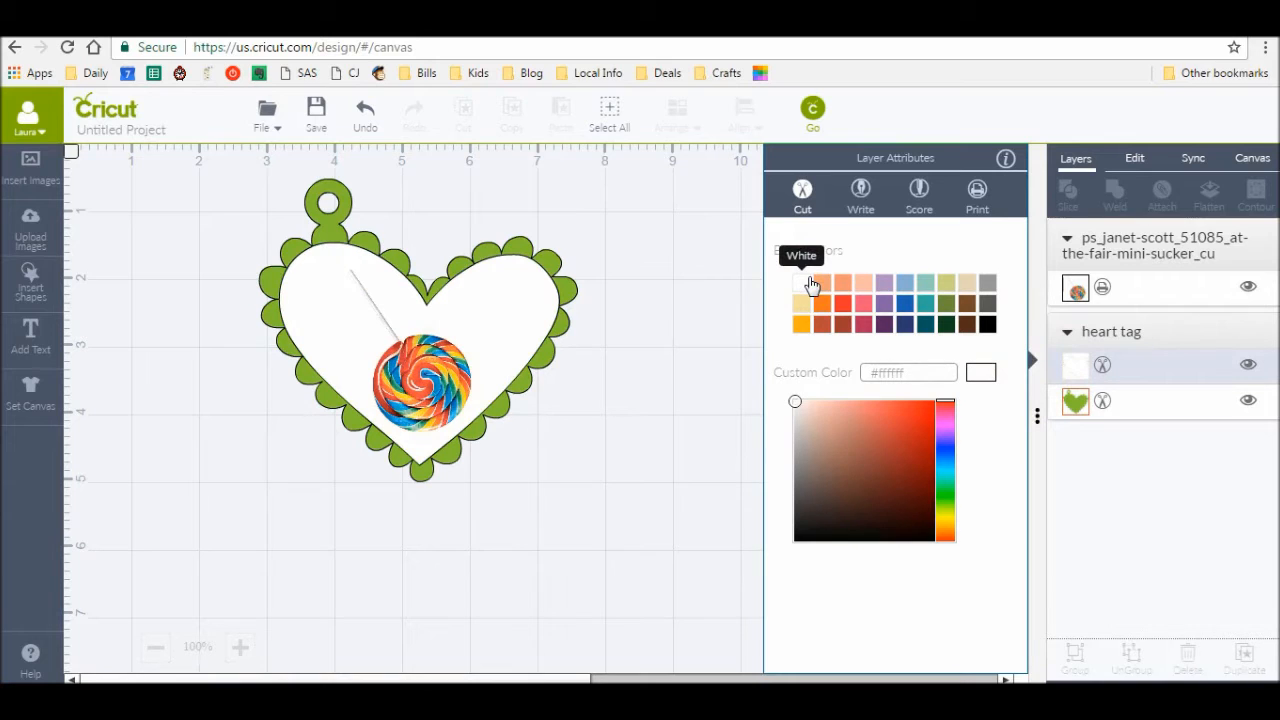
{"action": "left_click", "coordinate": [694, 300]}
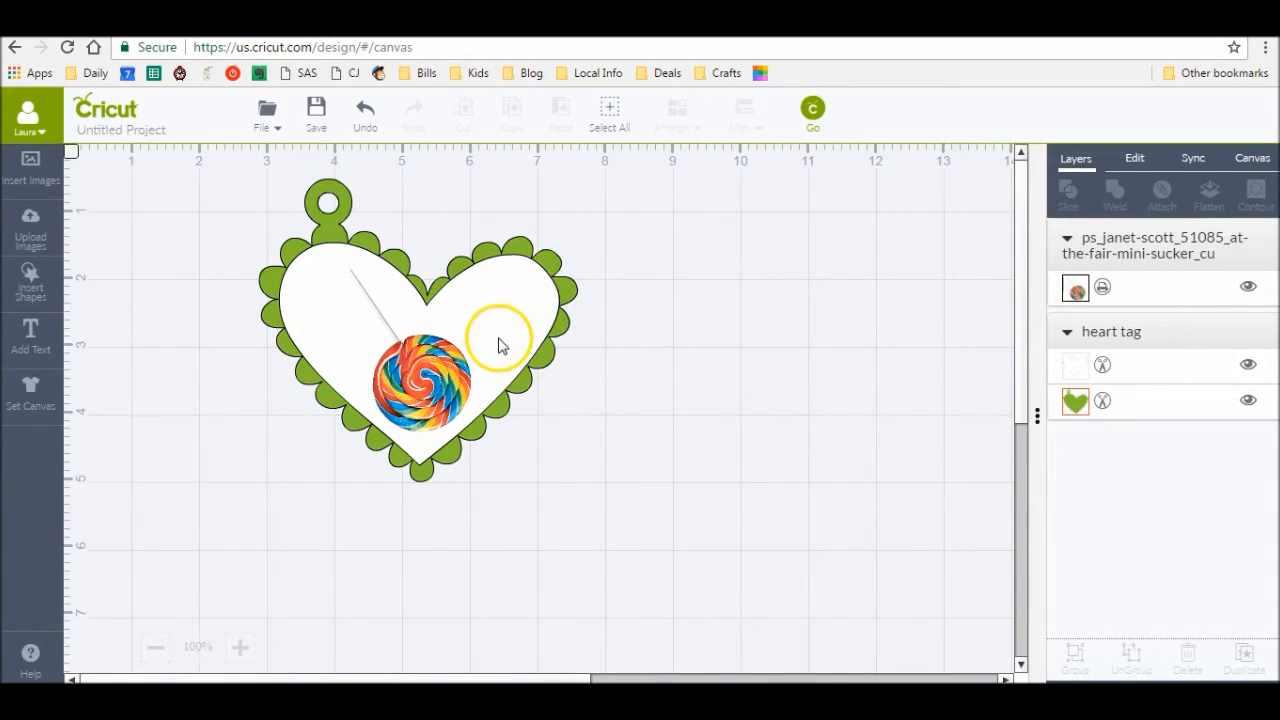
{"action": "left_click", "coordinate": [813, 109]}
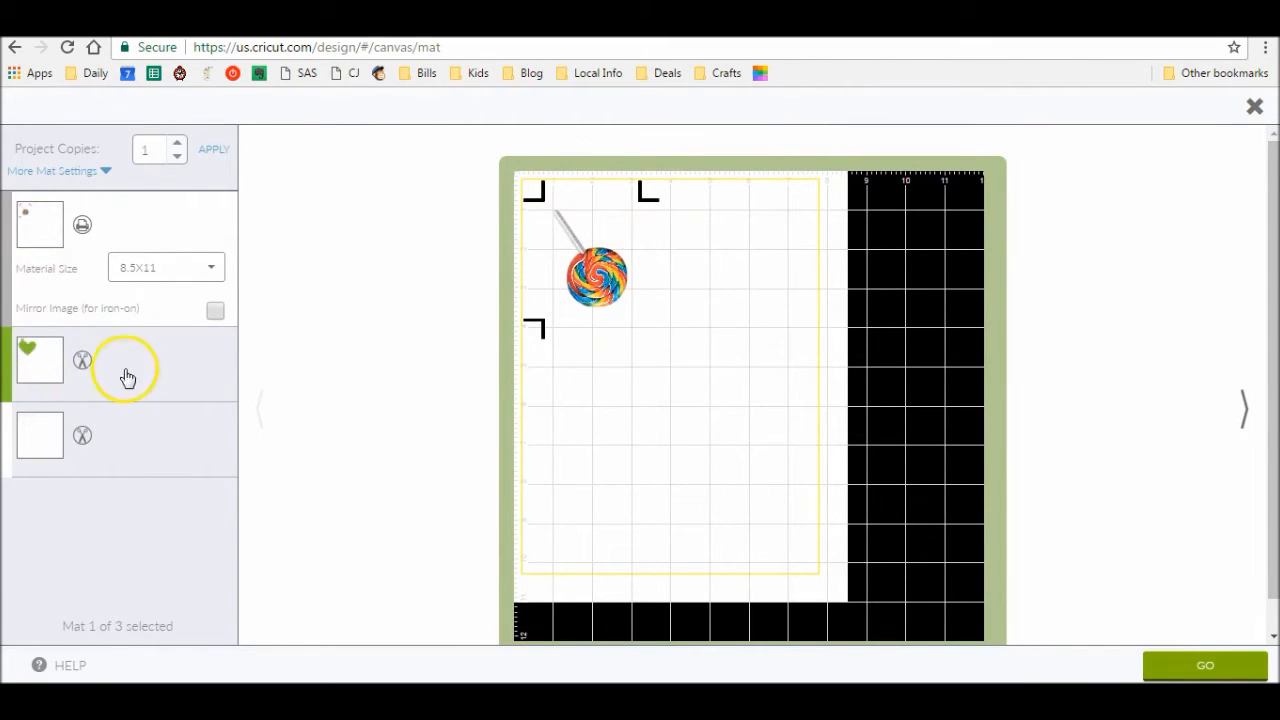
Review the green scalloped heart mat and the white inner heart mat, and return to the design canvas.
{"action": "left_click", "coordinate": [36, 386]}
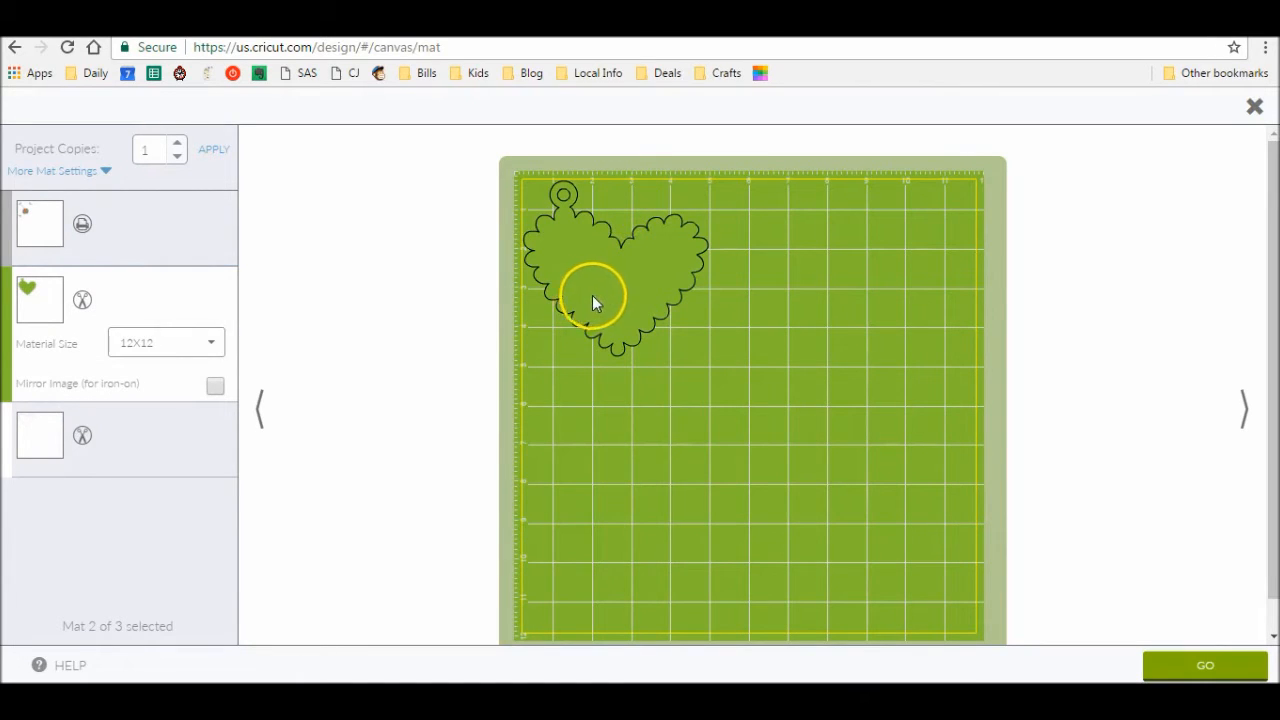
{"action": "left_click", "coordinate": [40, 445]}
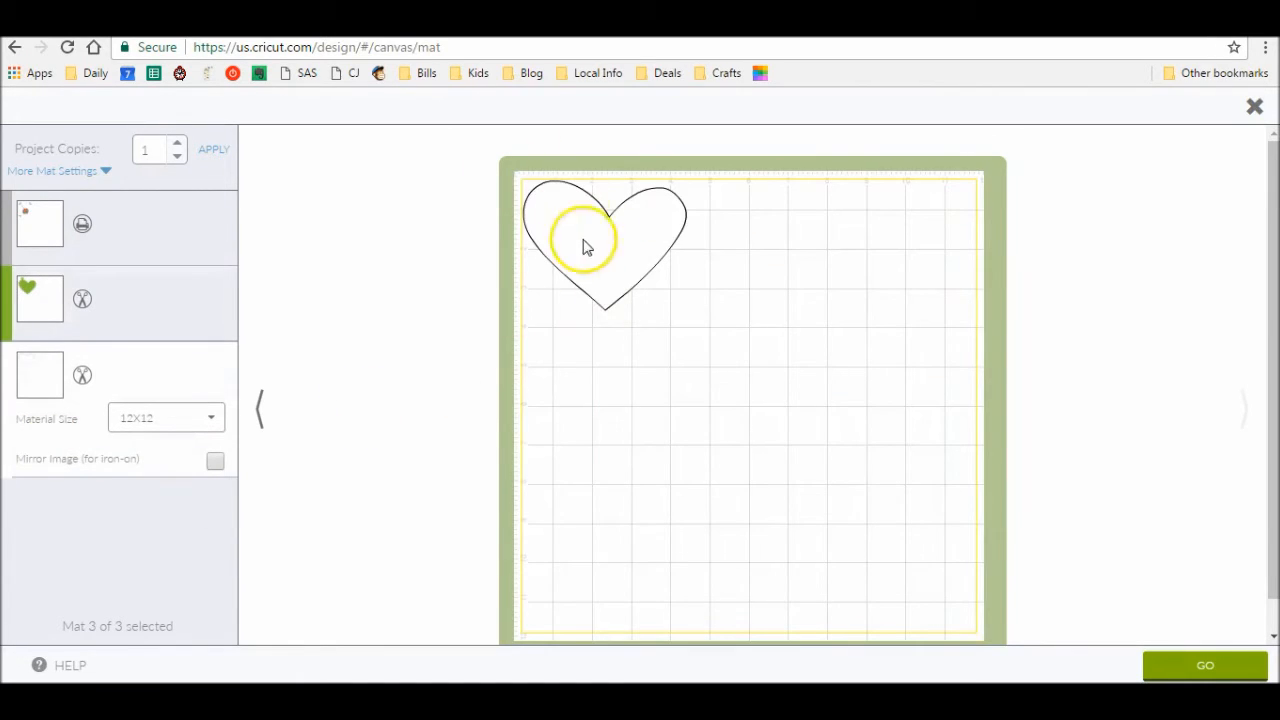
{"action": "left_click", "coordinate": [1254, 107]}
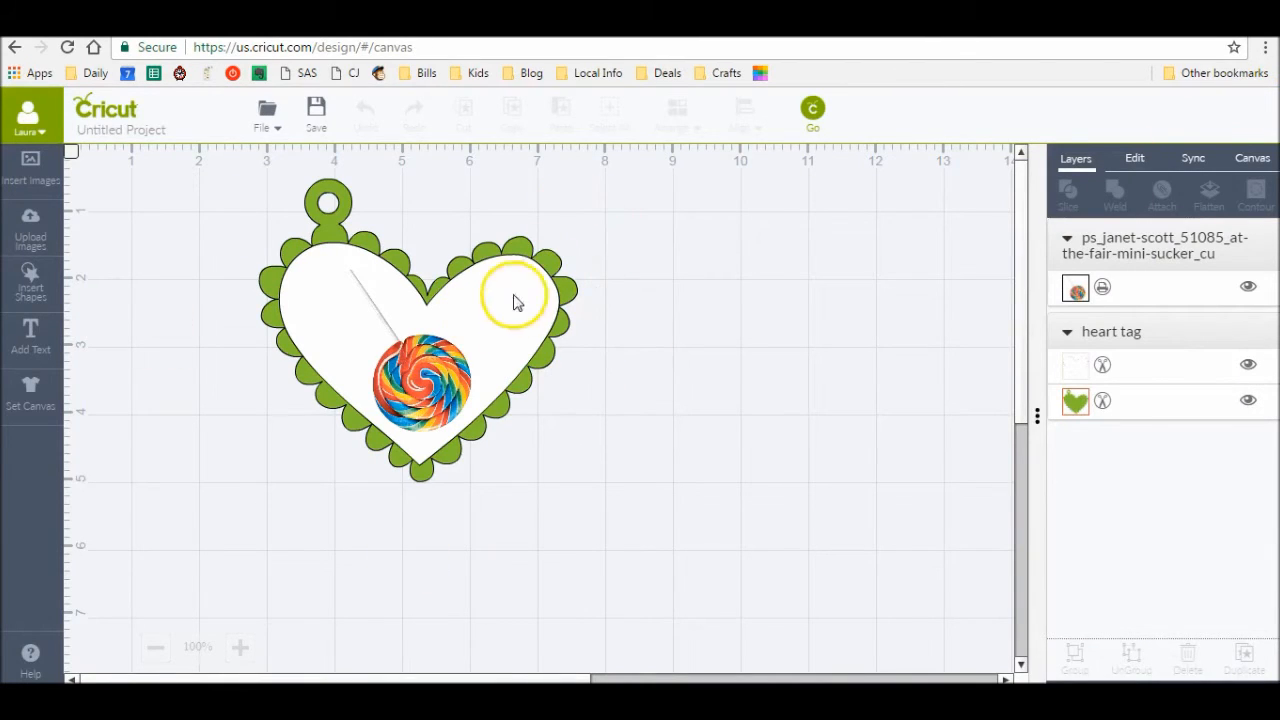
Flatten the lollipop and both heart tag layers into one printable image and move it to about X 0.42, Y 0.34 in.
{"action": "left_click", "coordinate": [508, 300]}
{"action": "left_click", "coordinate": [622, 128]}
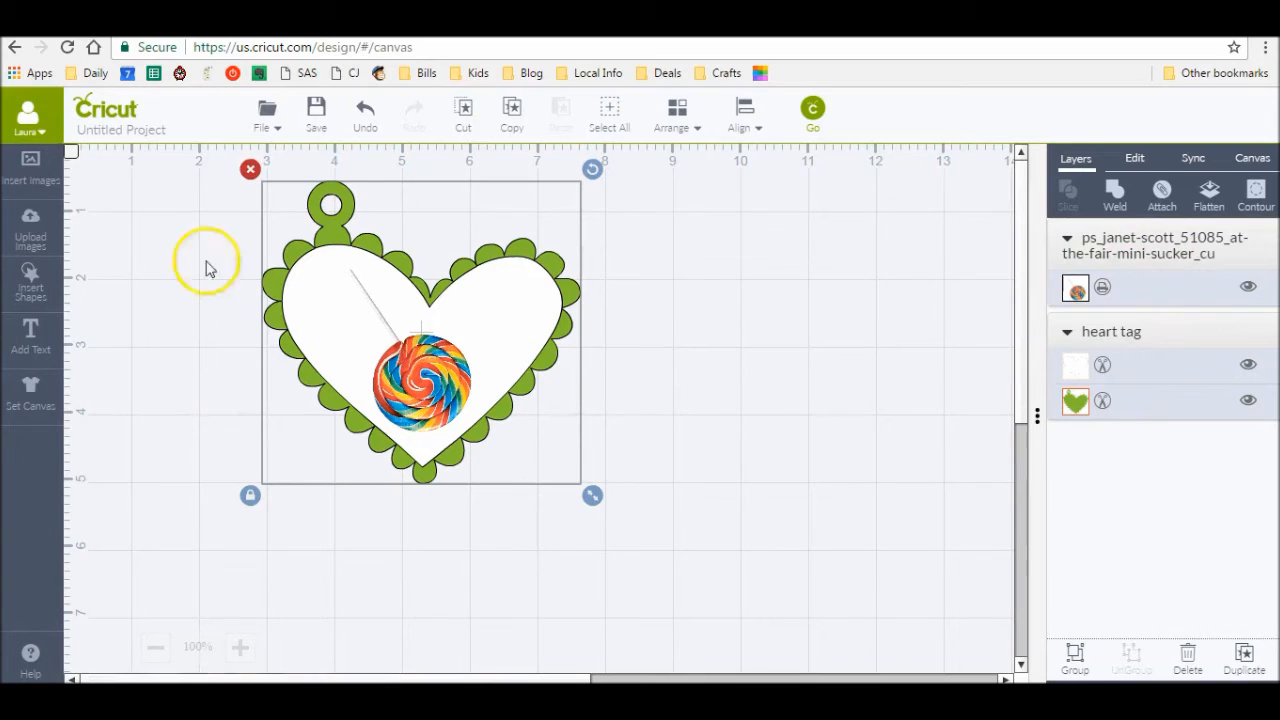
{"action": "left_click", "coordinate": [1210, 195]}
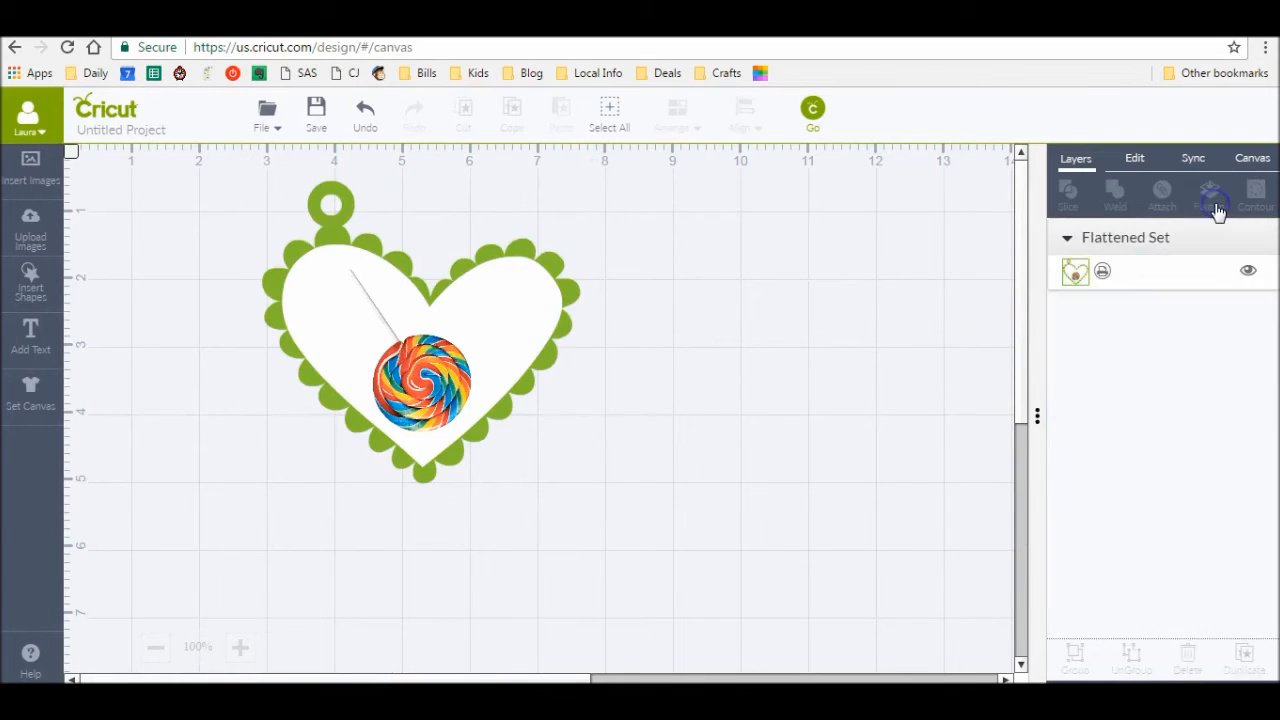
{"action": "left_click_drag", "start_coordinate": [486, 345], "coordinate": [313, 326]}
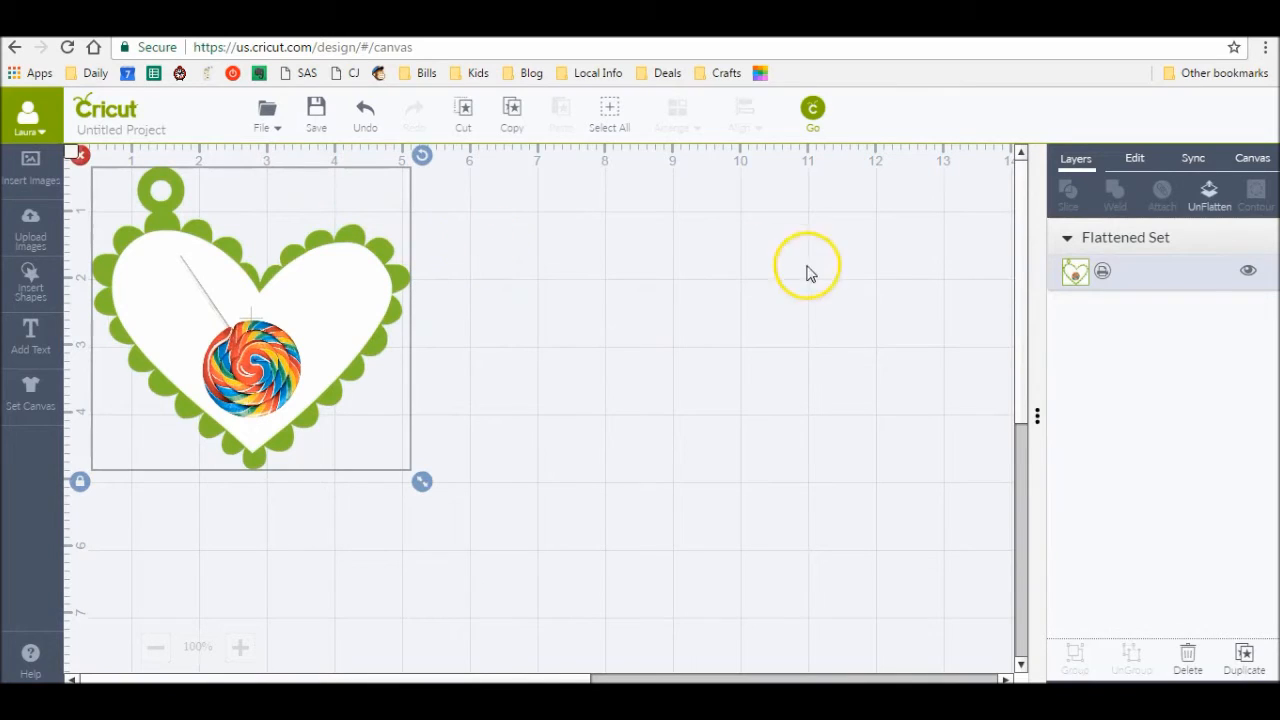
Set the flattened tag's width to 1.5 in with its proportions locked, and deselect it.
{"action": "left_click", "coordinate": [1138, 162]}
{"action": "left_click", "coordinate": [1112, 235]}
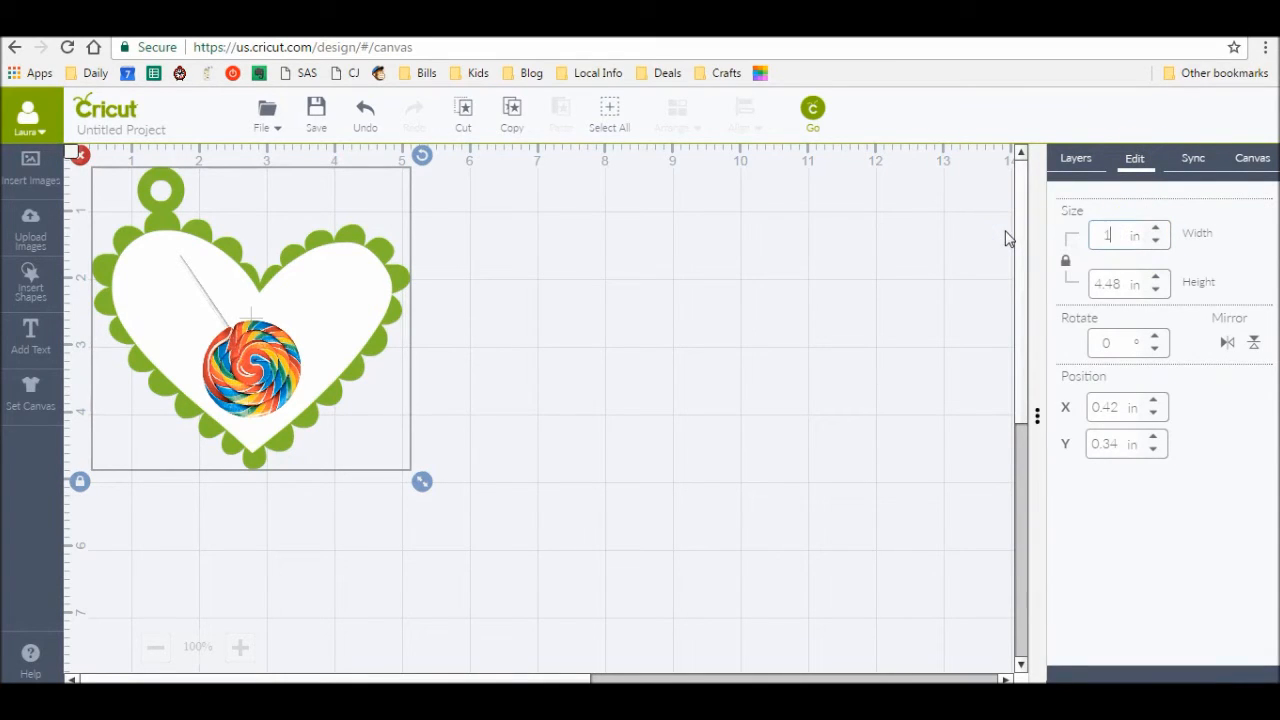
{"action": "key", "text": "Tab"}
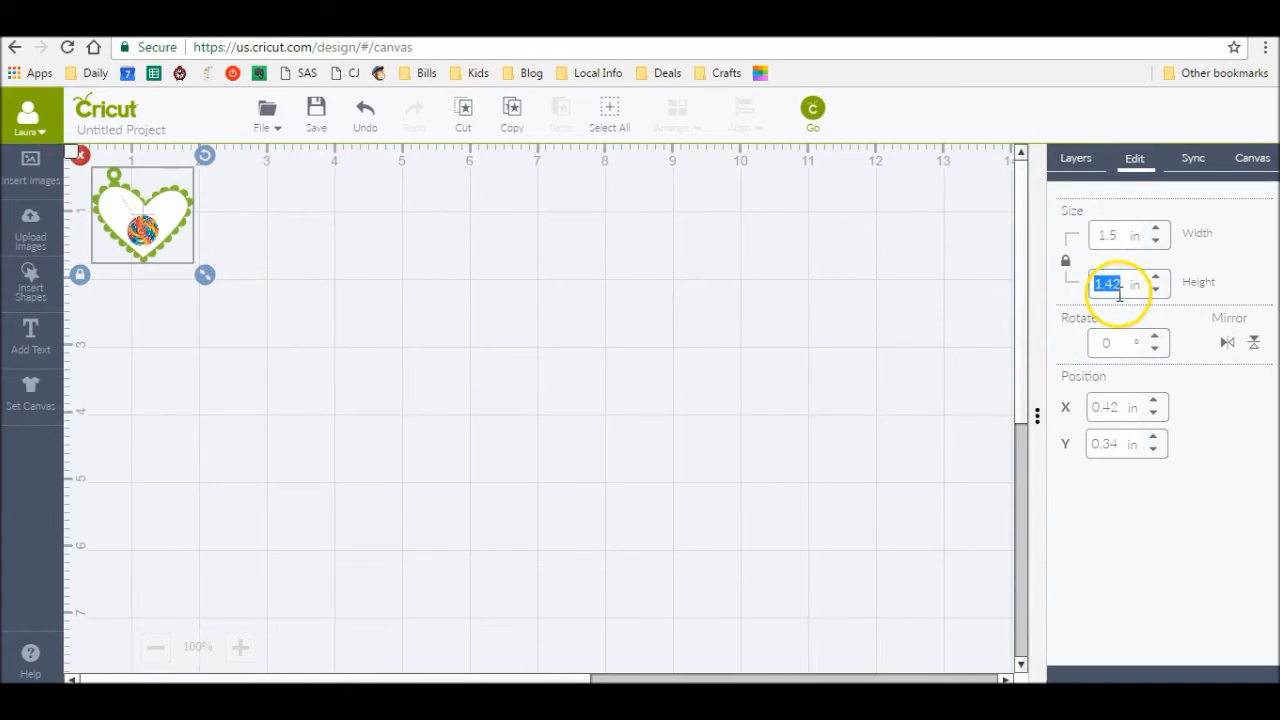
{"action": "left_click", "coordinate": [534, 251]}
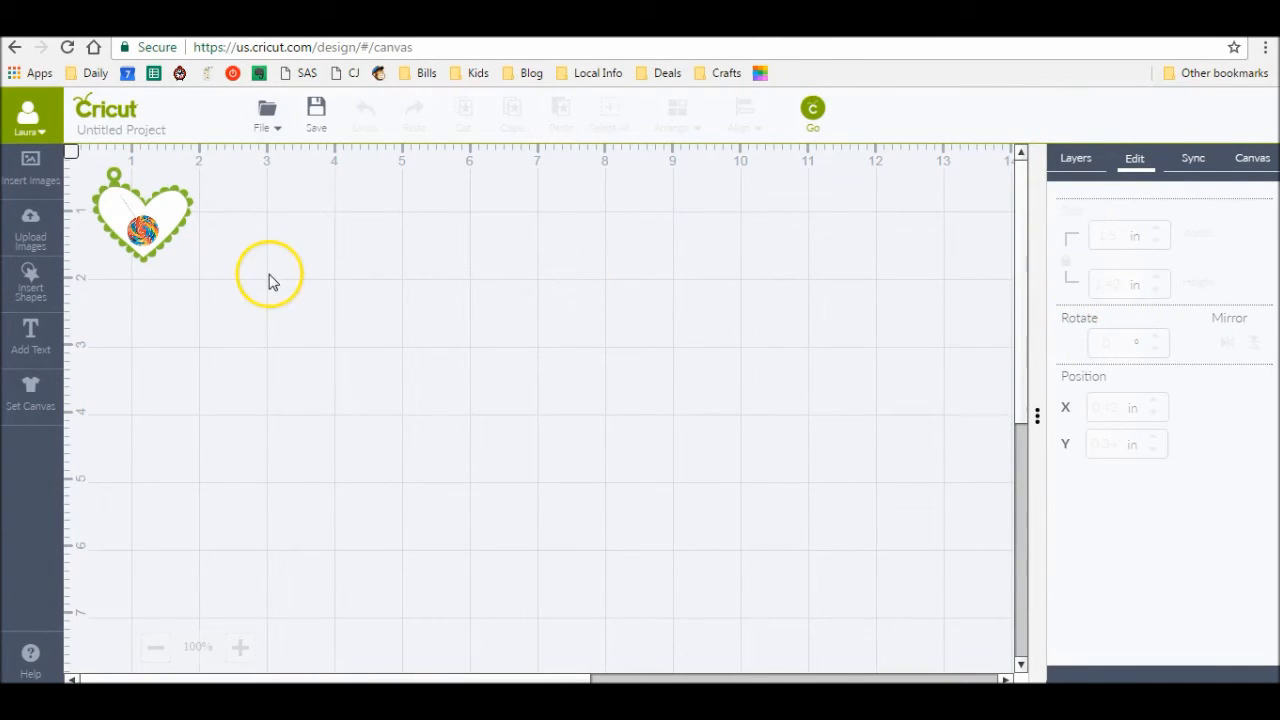
Send the flattened tag to the mat preview and expand the mat settings, keeping the print then cut bleed enabled.
{"action": "left_click", "coordinate": [813, 112]}
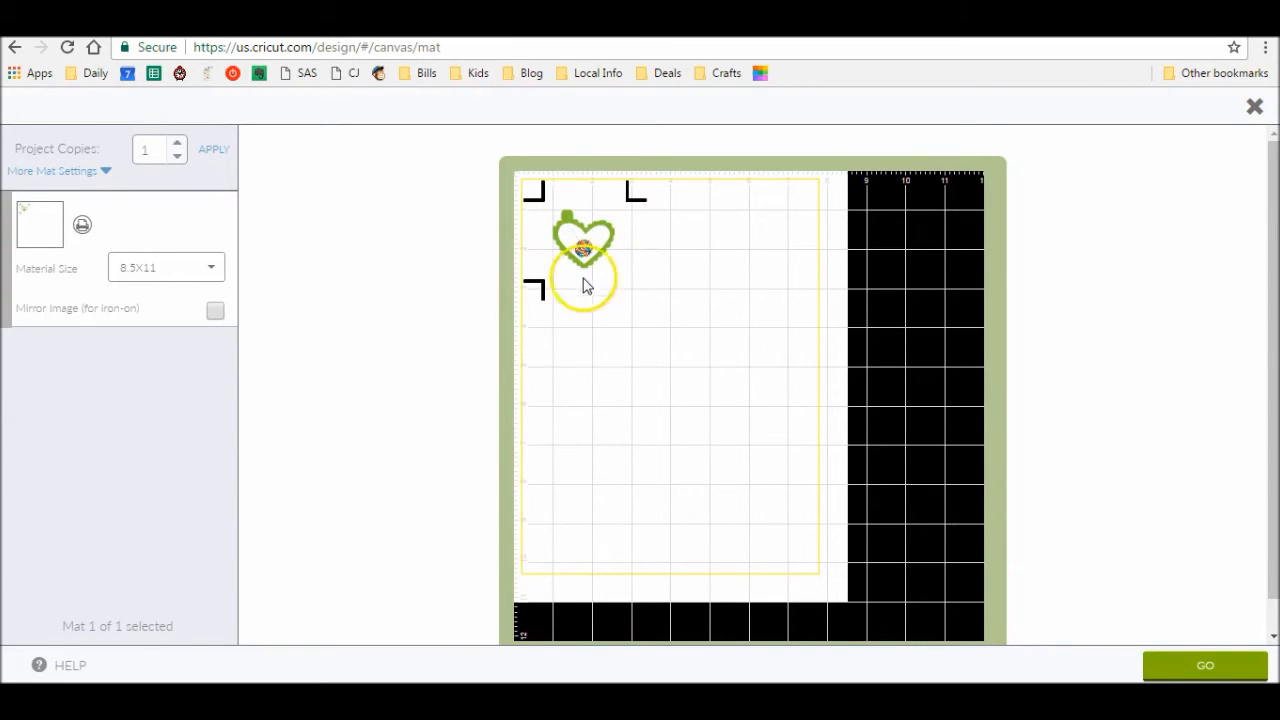
{"action": "left_click", "coordinate": [80, 171]}
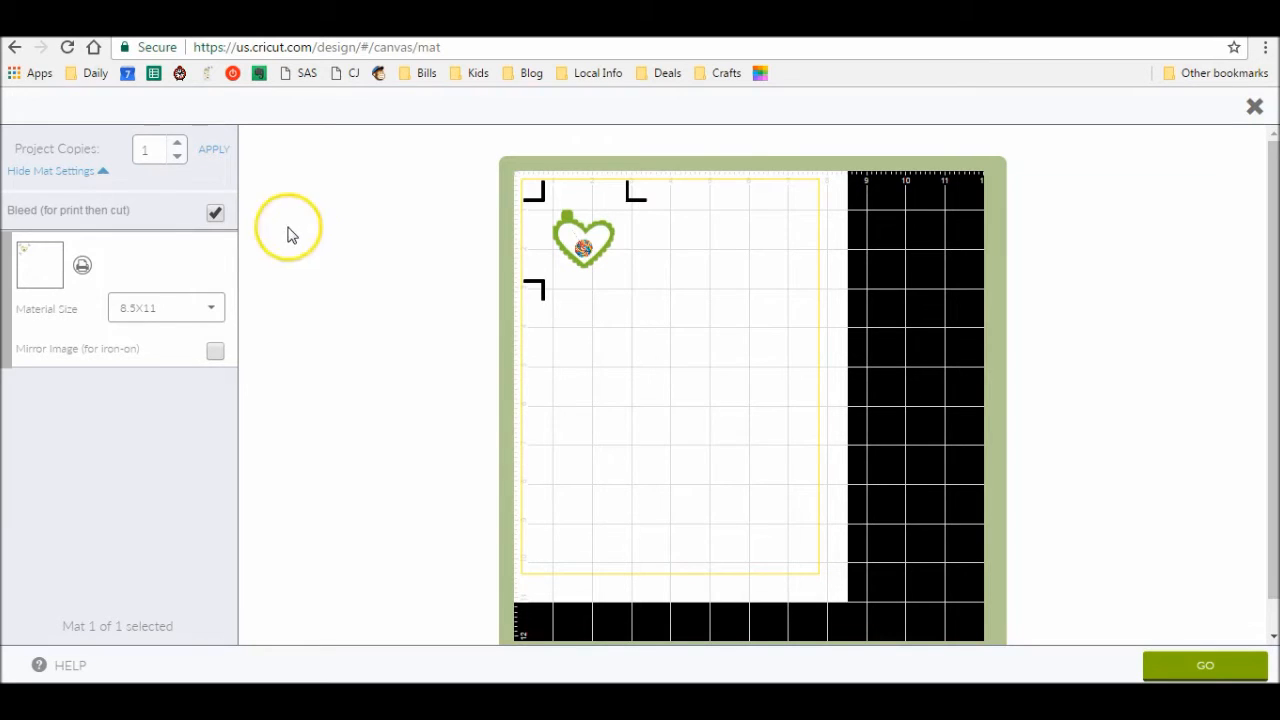
{"action": "left_click", "coordinate": [216, 215]}
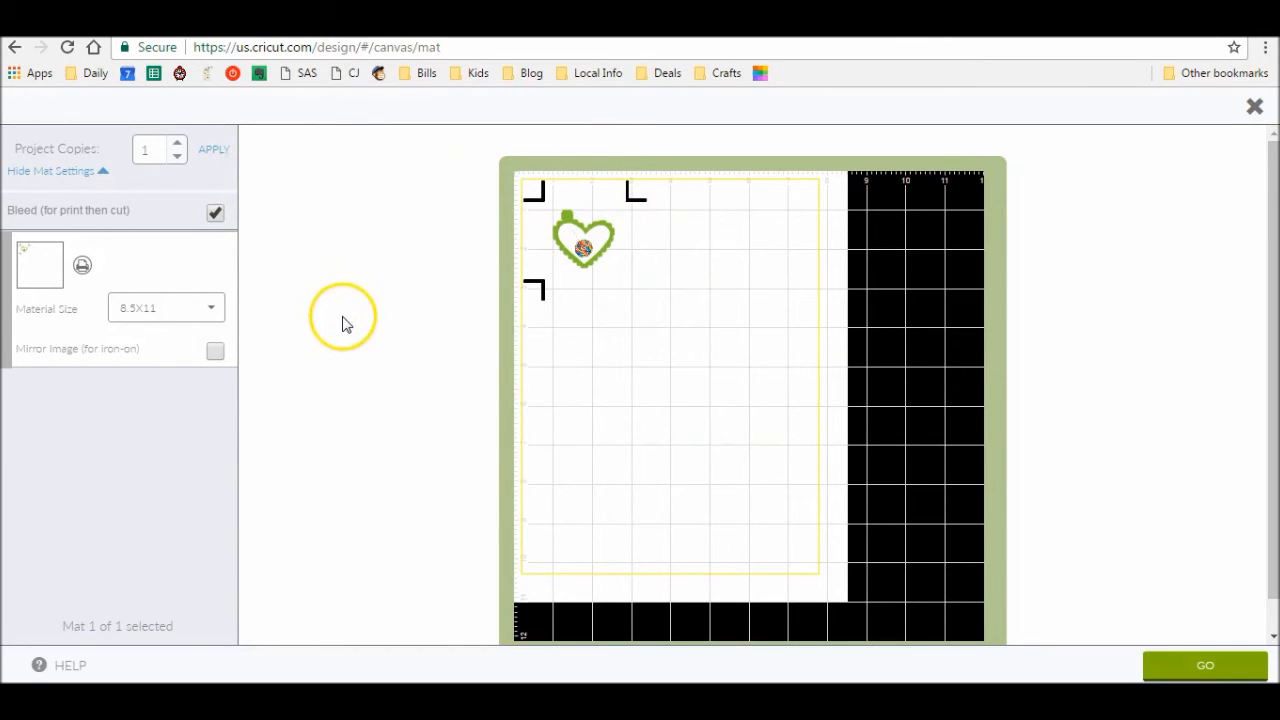
Set the project copies to 8 and apply the change to the mat.
{"action": "left_click", "coordinate": [159, 147]}
{"action": "left_click", "coordinate": [208, 148]}
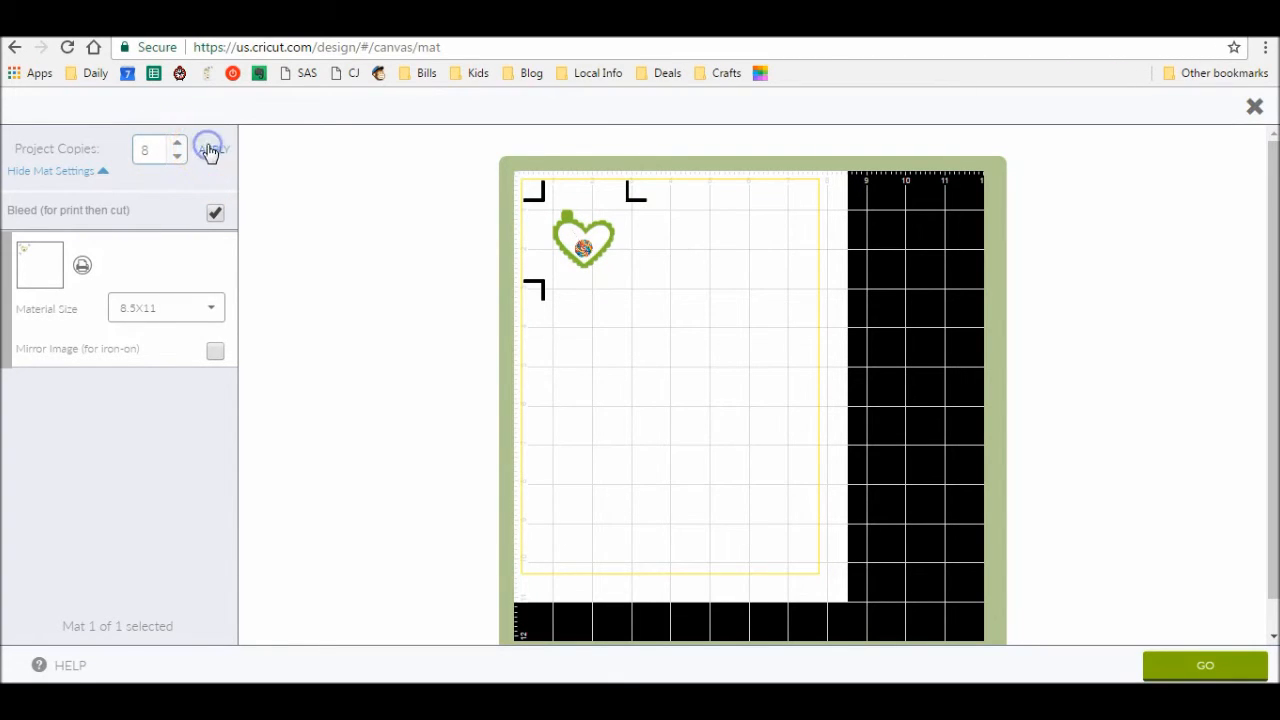
{"action": "left_click", "coordinate": [212, 150]}
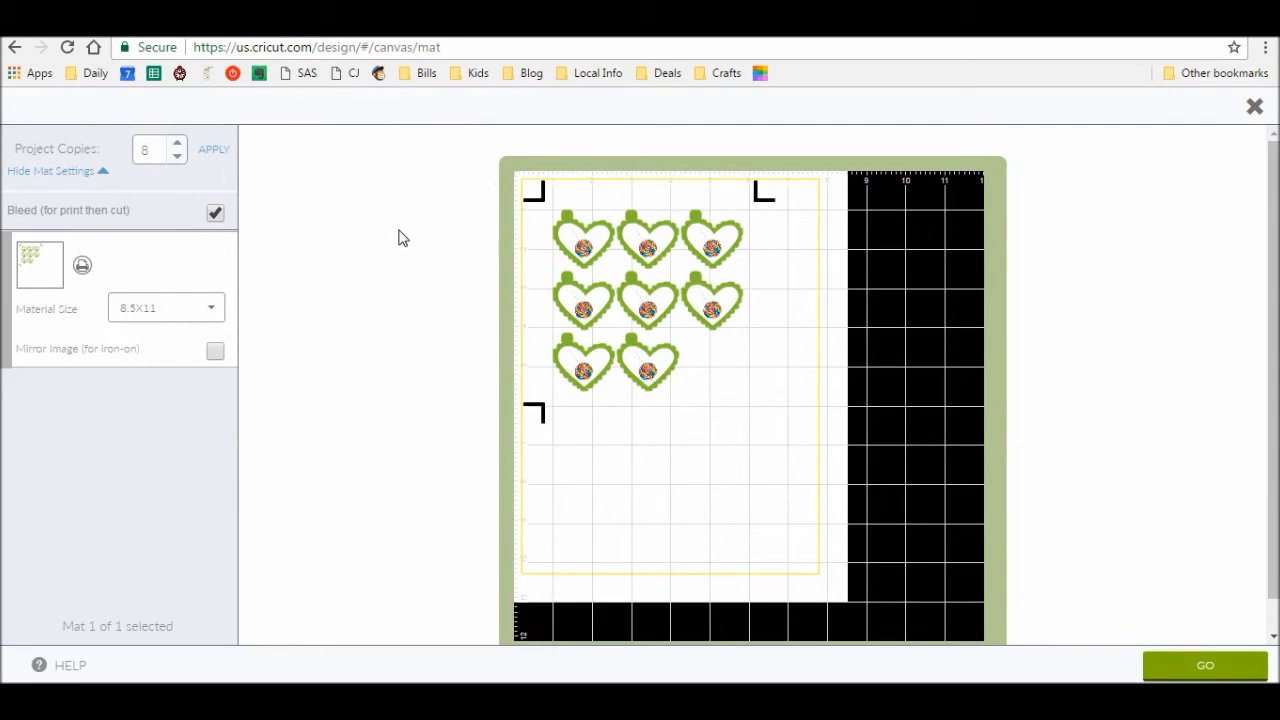
Continue from the mat preview to the cutting setup and open the print dialog for the tag page.
{"action": "left_click", "coordinate": [1211, 665]}
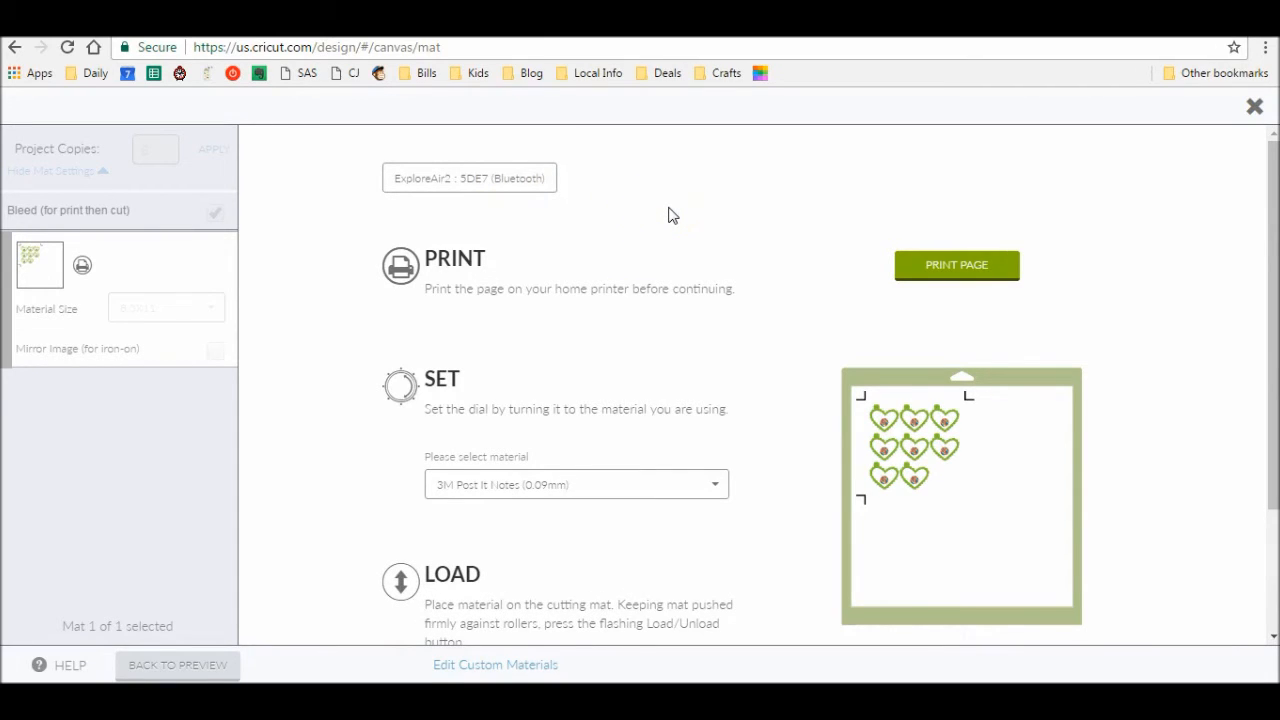
{"action": "left_click", "coordinate": [725, 213]}
{"action": "left_click", "coordinate": [998, 266]}
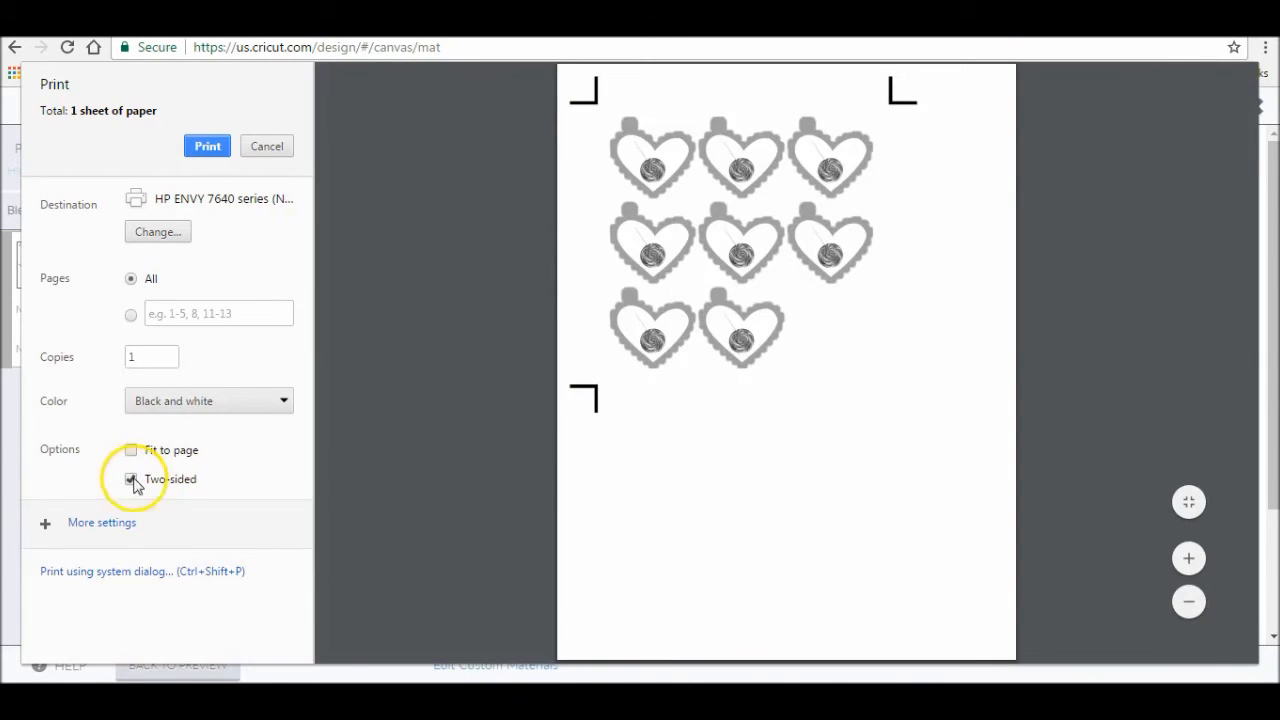
Turn off two-sided printing and set the print output to Color.
{"action": "left_click", "coordinate": [131, 480]}
{"action": "left_click", "coordinate": [151, 403]}
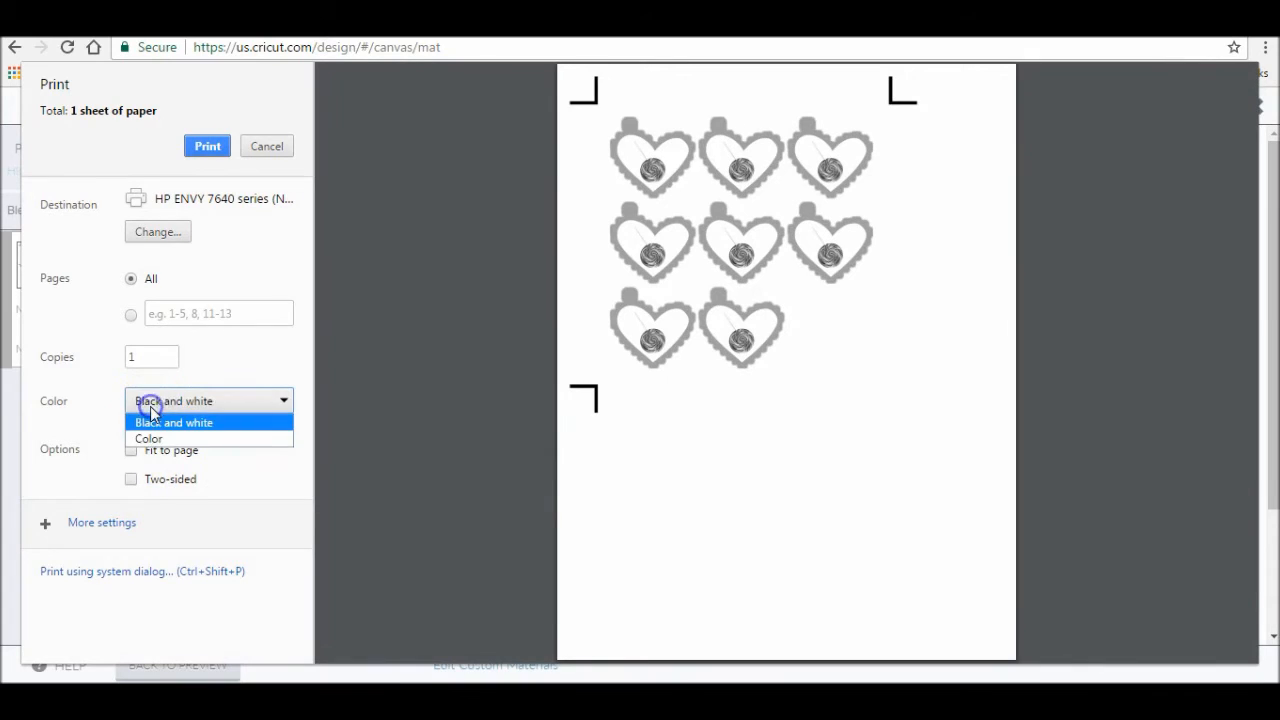
{"action": "left_click", "coordinate": [148, 437]}
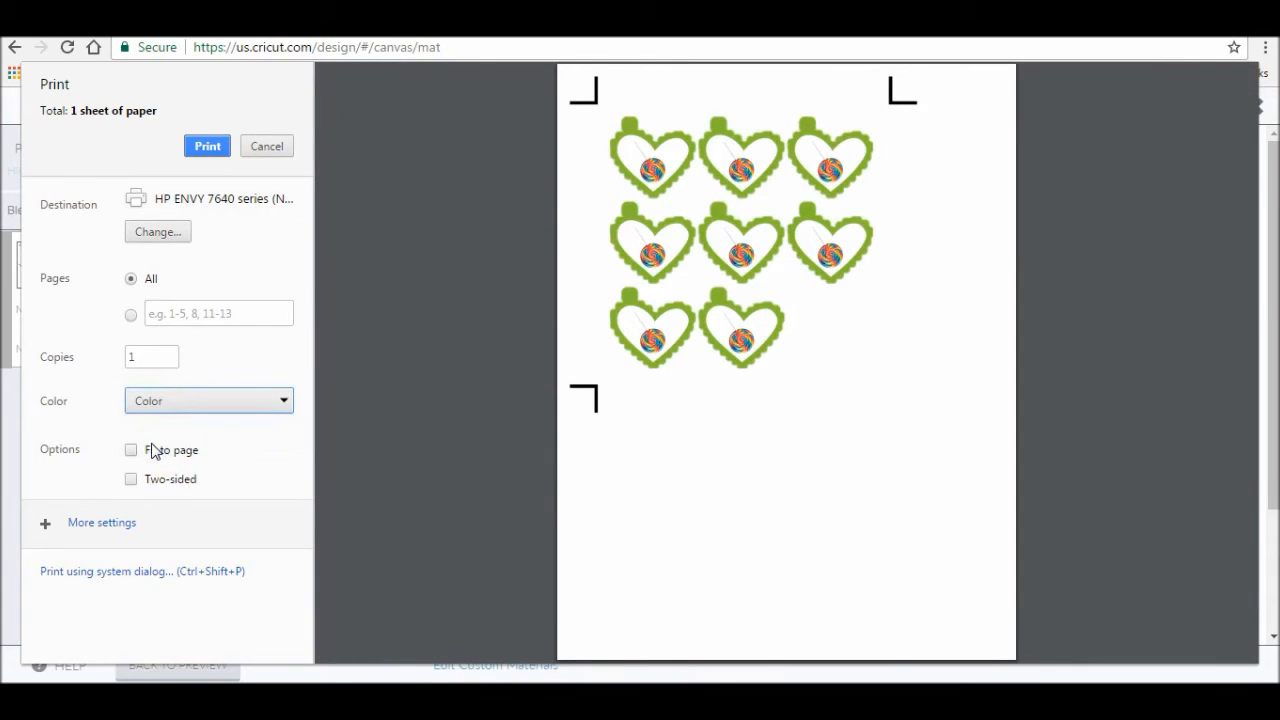